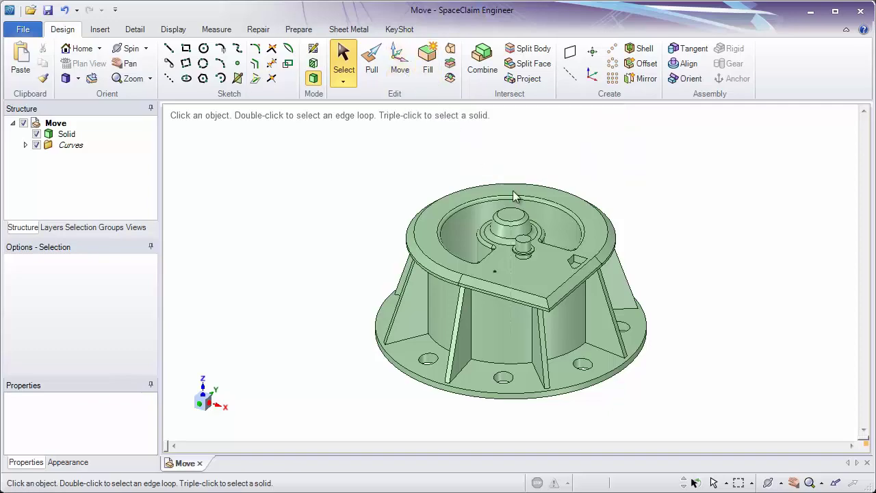
Zoom in and orbit the view to look into the small pocket in the top face.
click(582, 259)
scroll(581, 263, up, 1)
shift+middle_drag(582, 262, 583, 470)
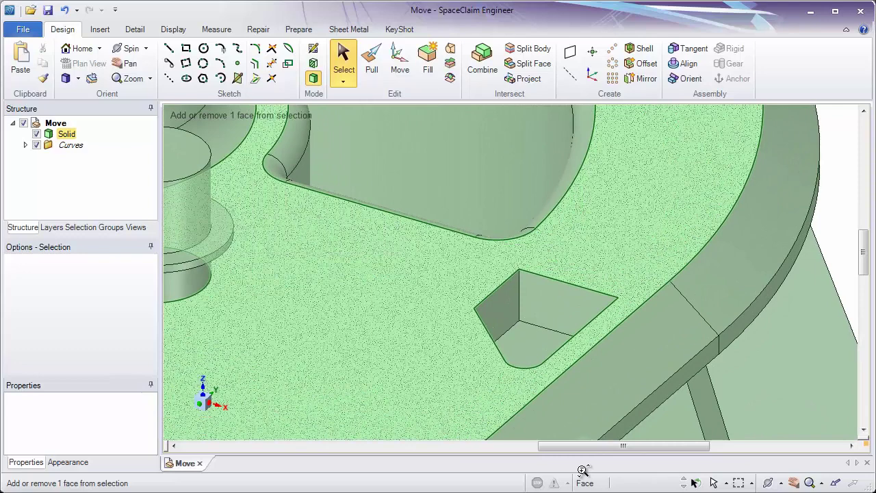
scroll(537, 246, up, 2)
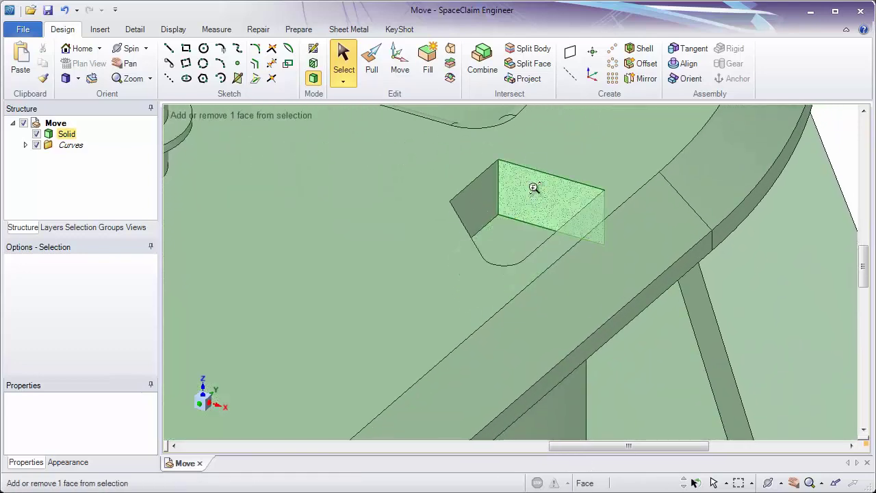
middle_drag(531, 187, 501, 267)
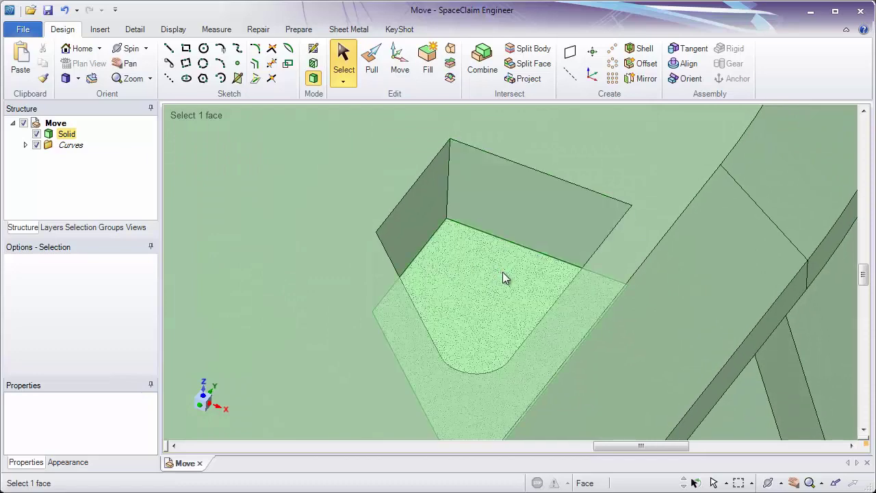
Select the pocket's back wall as the face to move, then return to Select.
click(463, 183)
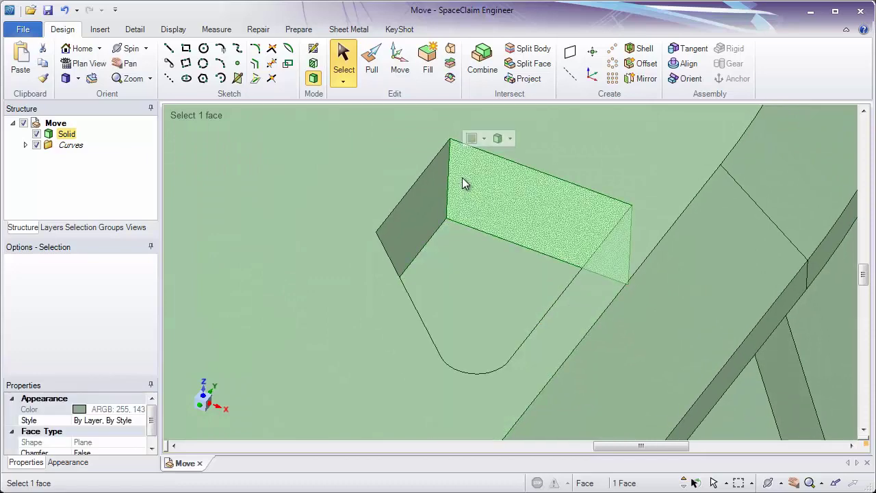
click(403, 69)
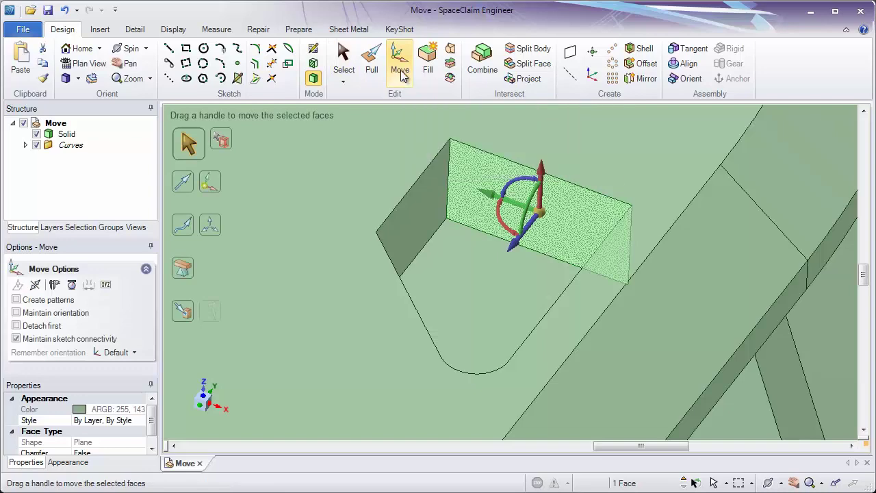
click(419, 213)
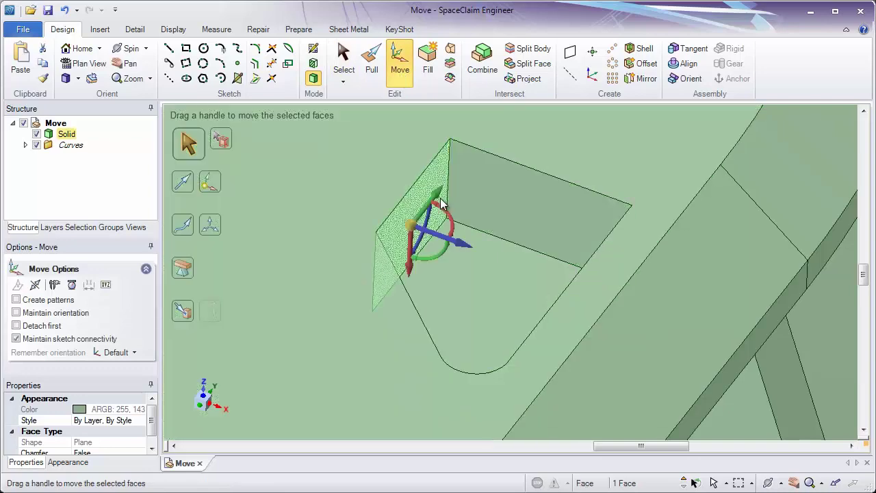
click(488, 203)
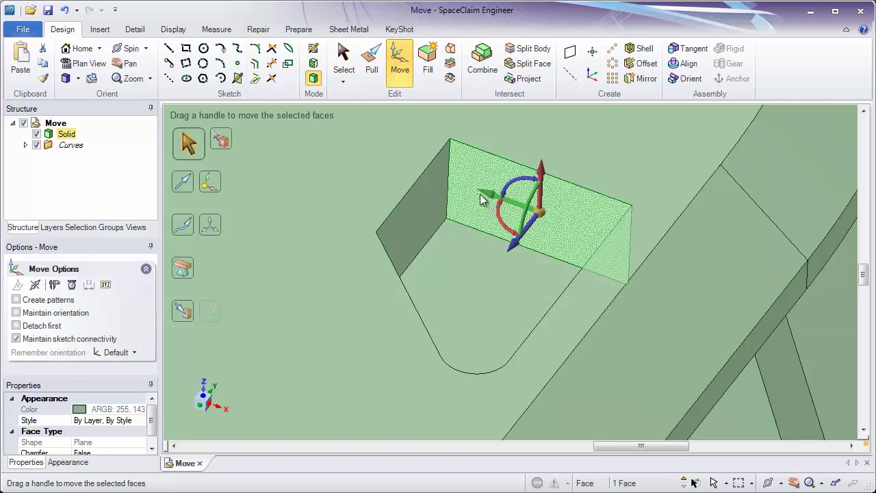
click(342, 61)
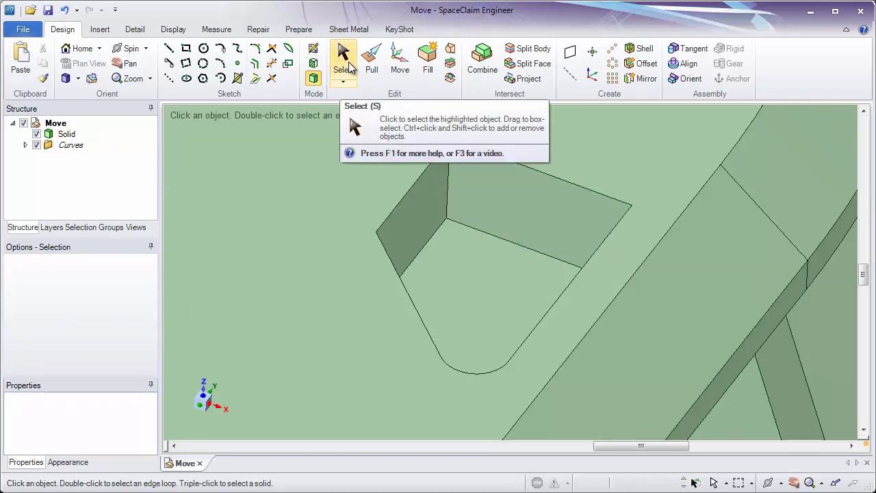
Move the pocket's back wall outward along the blue axis by 5 mm.
click(400, 63)
click(498, 200)
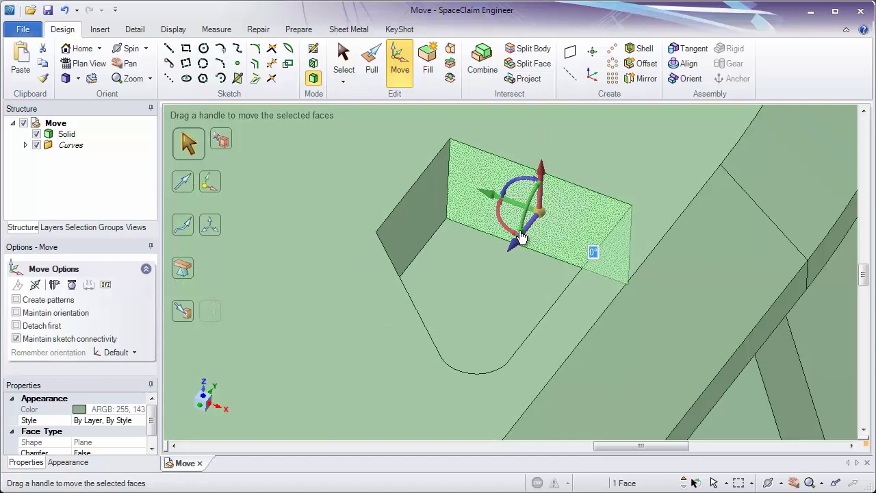
middle_drag(518, 240, 503, 240)
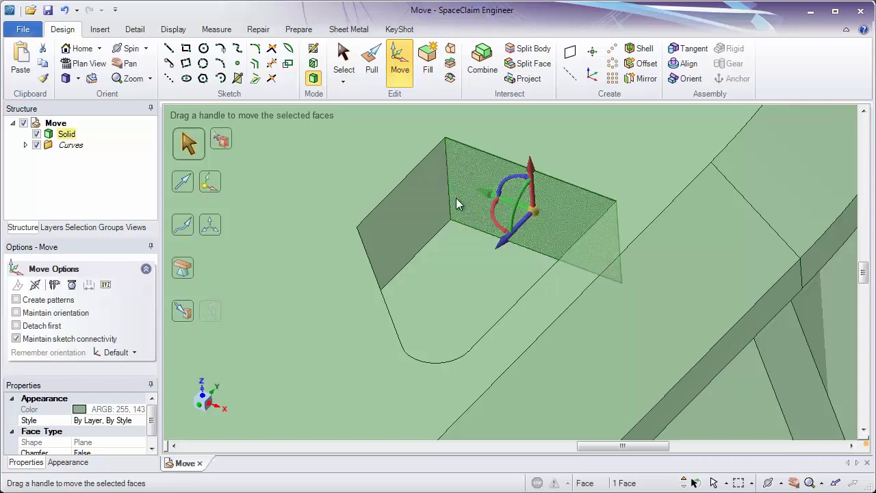
click(503, 243)
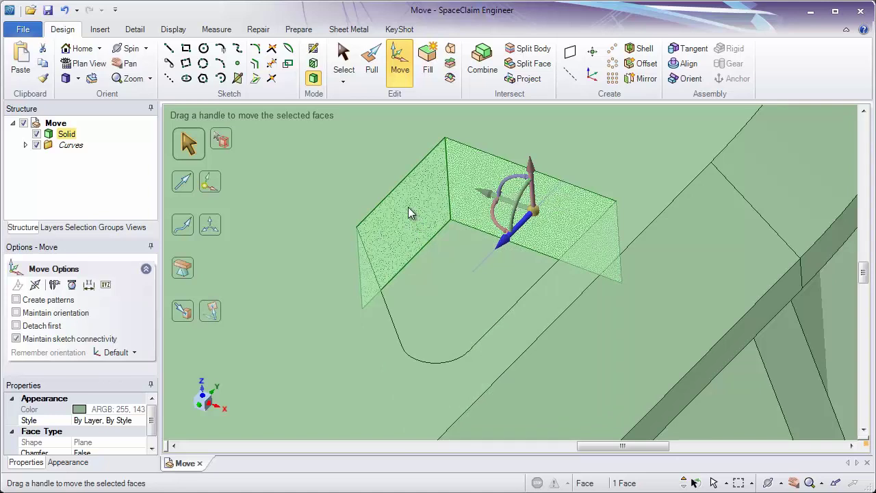
mouse_move(403, 206)
mouse_down()
mouse_move(439, 173)
mouse_move(387, 227)
mouse_move(440, 177)
mouse_move(409, 202)
mouse_up()
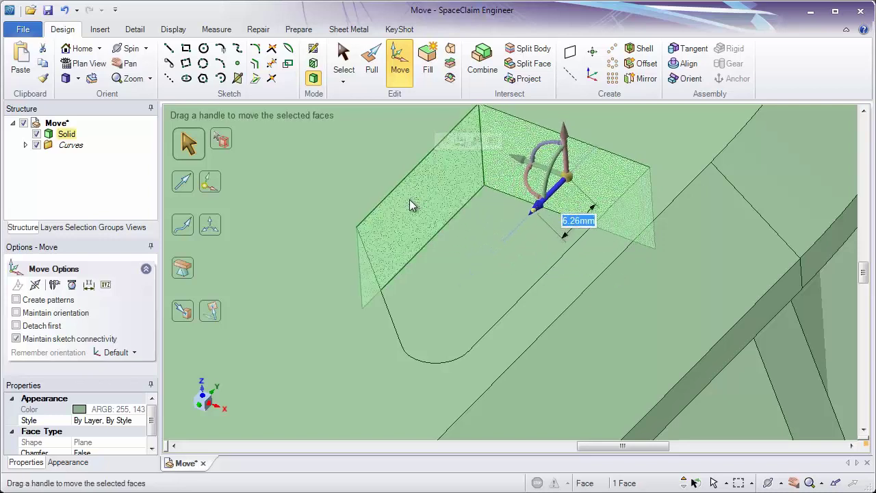
text(5)
key(Return)
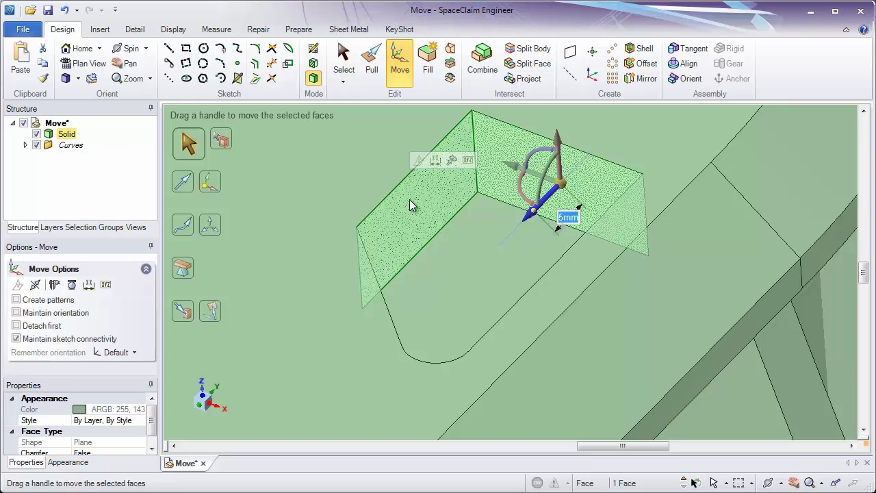
Compare pulling and moving the back wall face outward.
mouse_move(415, 208)
middle_down()
mouse_move(358, 239)
mouse_move(401, 207)
mouse_move(410, 218)
mouse_move(410, 194)
middle_up()
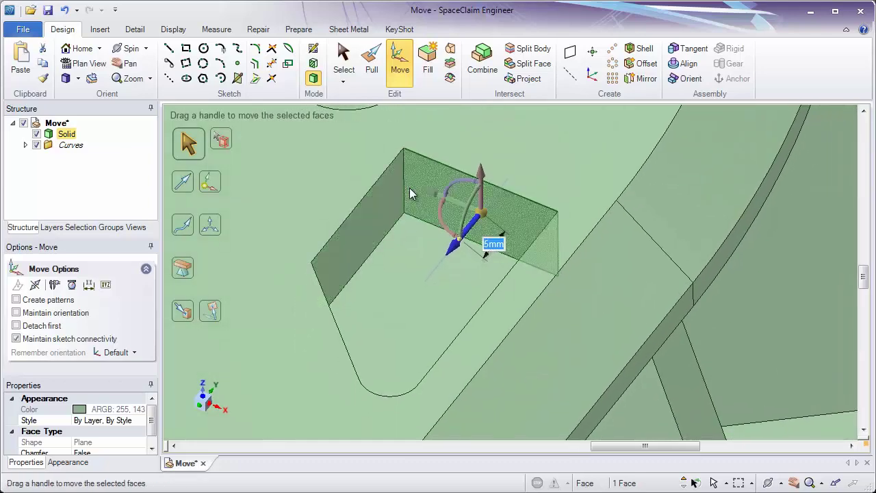
click(372, 60)
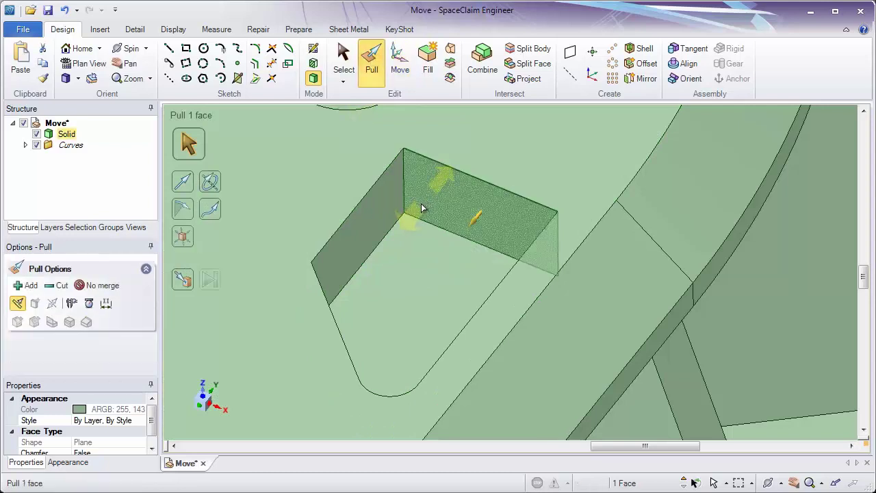
drag(422, 208, 418, 226)
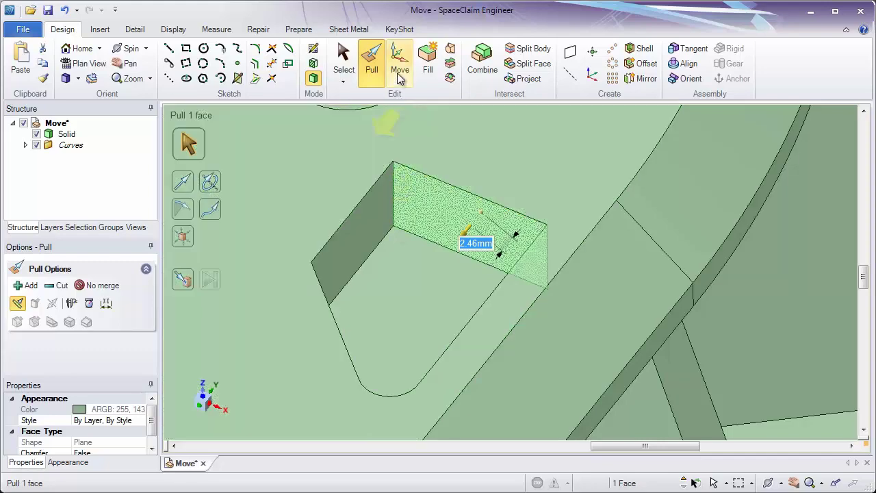
click(400, 65)
drag(443, 263, 472, 223)
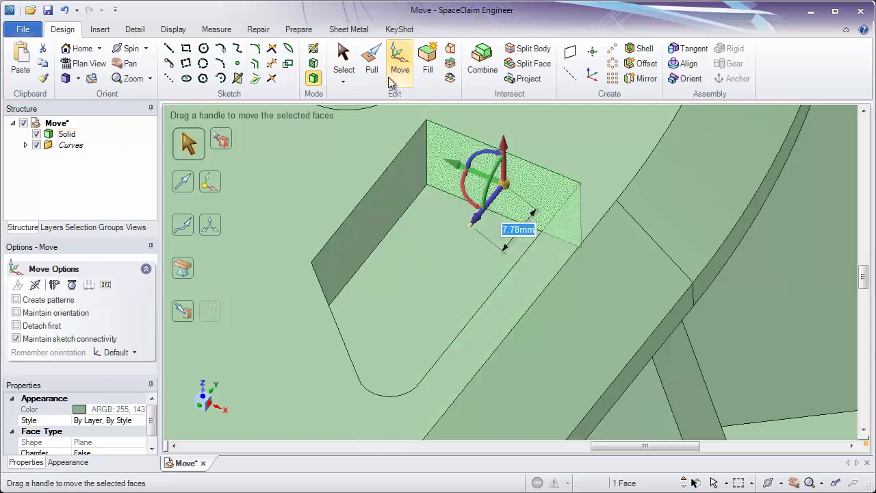
Cancel the trial pull on the back wall and return to the Move tool.
key(p)
drag(446, 192, 449, 220)
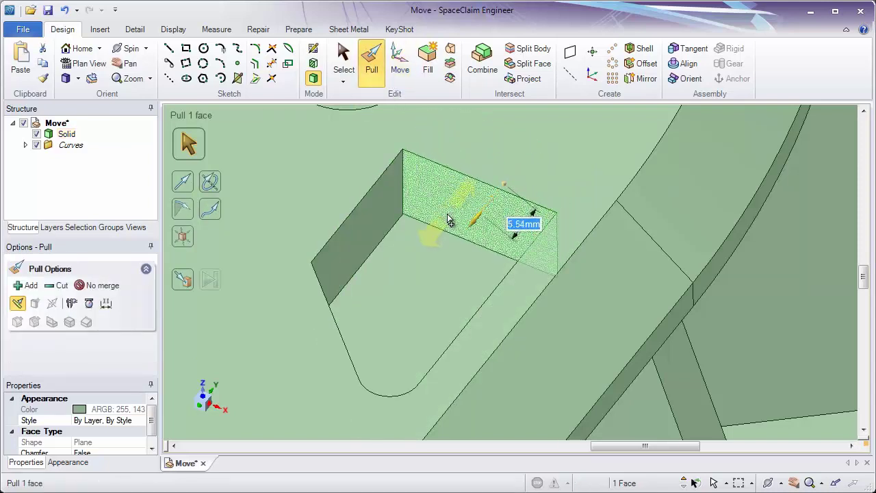
key(Escape)
middle_drag(445, 217, 441, 198)
key(Escape)
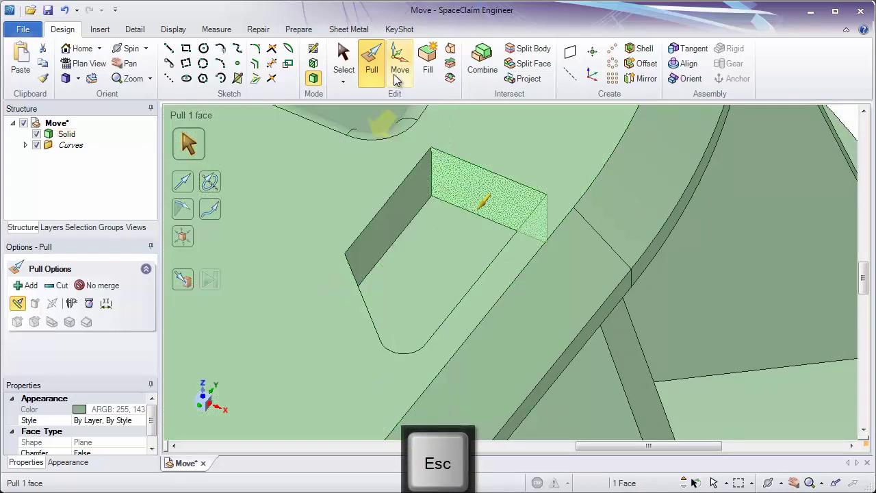
click(393, 73)
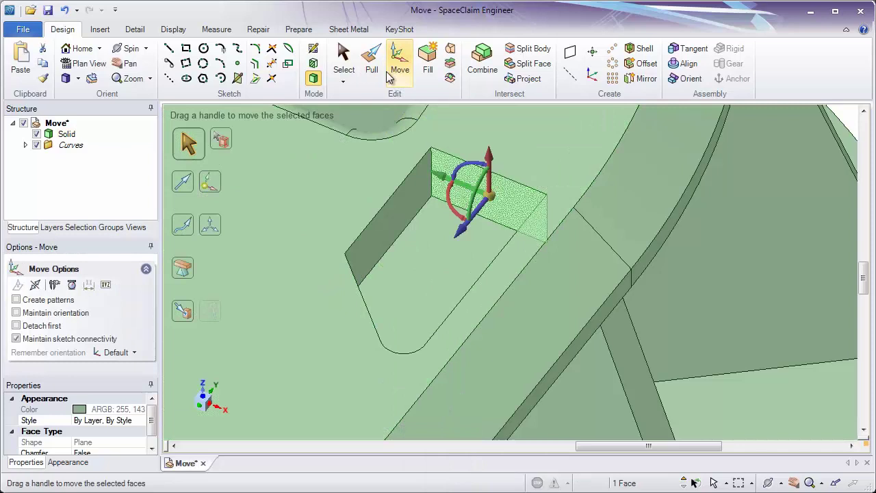
Box-select the pocket's six faces and move them 9.99 mm along the green axis.
click(344, 61)
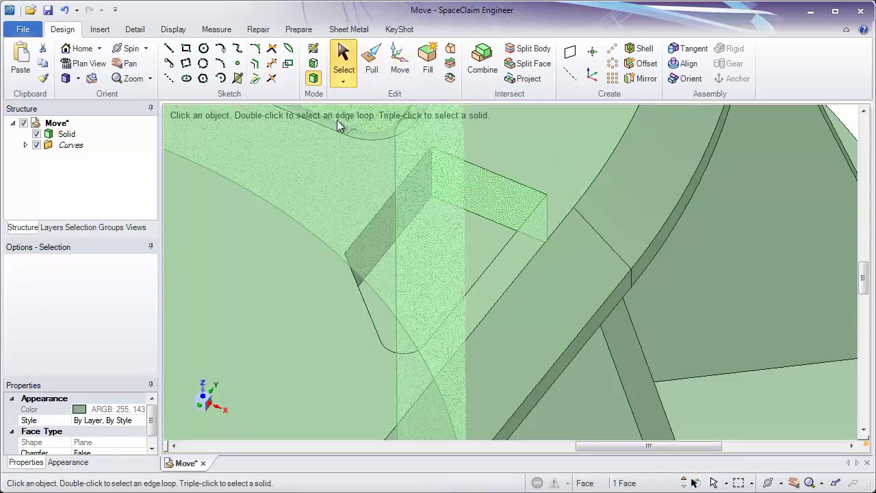
drag(315, 145, 614, 429)
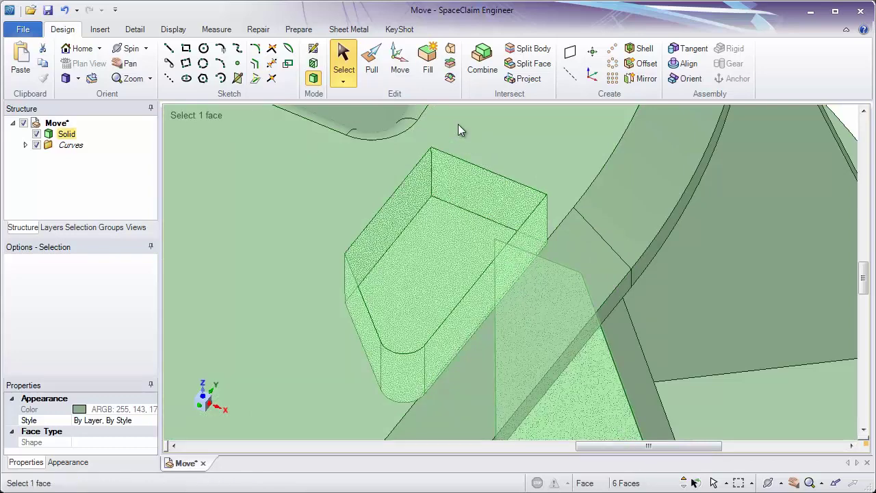
click(401, 68)
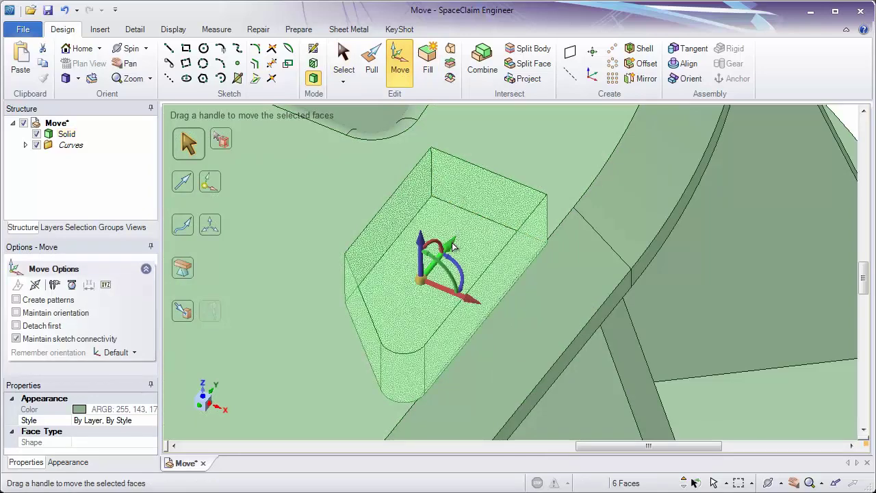
mouse_move(453, 246)
drag(453, 247, 435, 255)
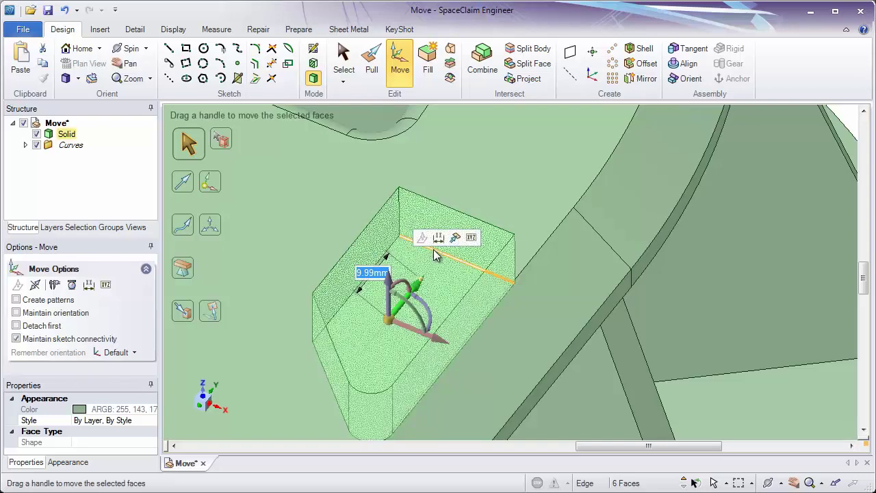
Try pulling the six pocket faces outward, then cancel the pull.
click(370, 69)
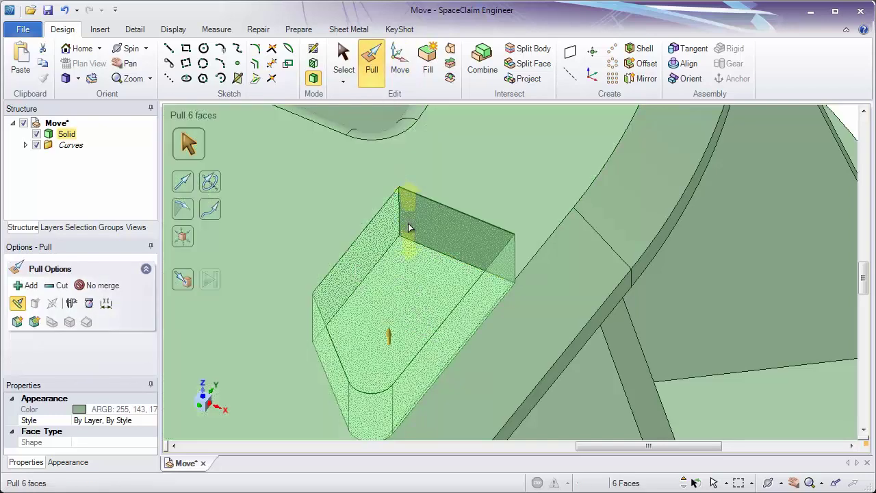
mouse_move(408, 228)
mouse_down()
mouse_move(417, 301)
mouse_move(404, 204)
mouse_move(416, 307)
mouse_move(411, 213)
mouse_move(419, 303)
mouse_move(411, 221)
mouse_up()
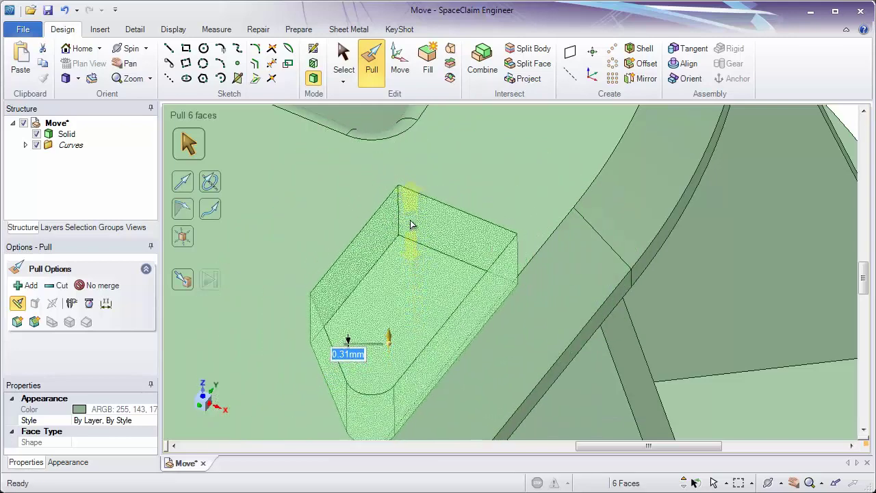
key(Escape)
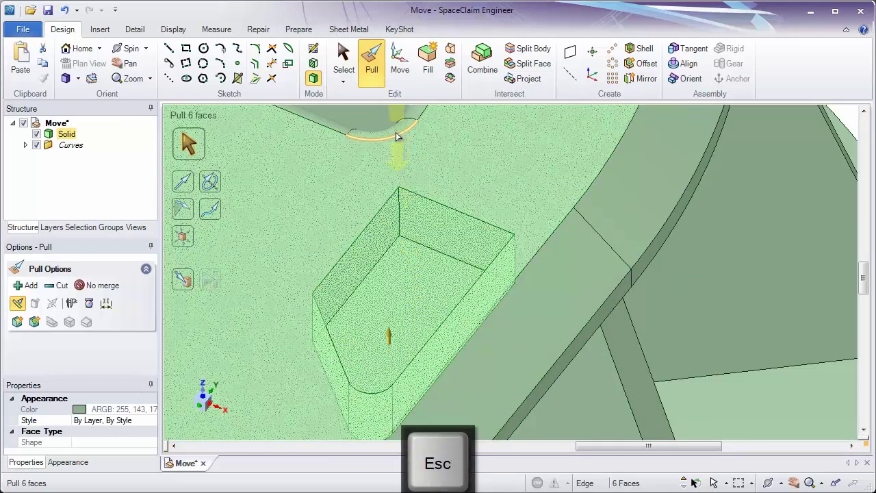
Pull the pocket's rounded end face to a 5.53 mm radius.
shift+middle_drag(415, 271, 395, 302)
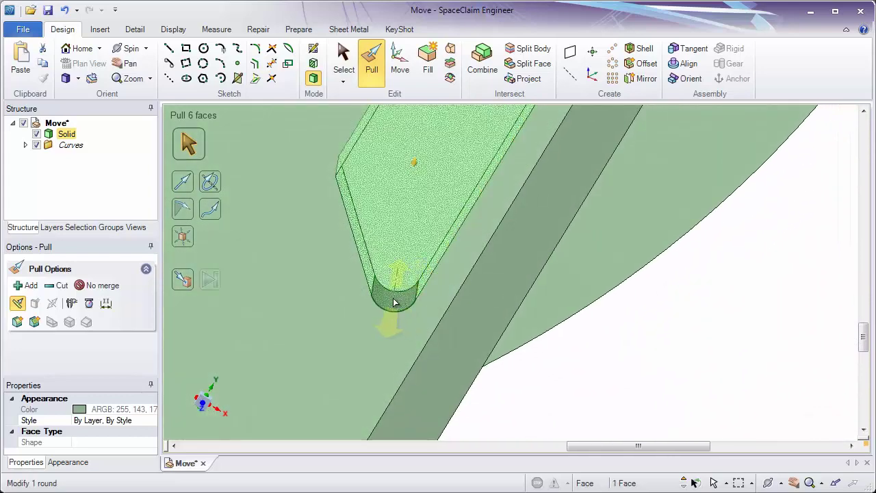
click(394, 302)
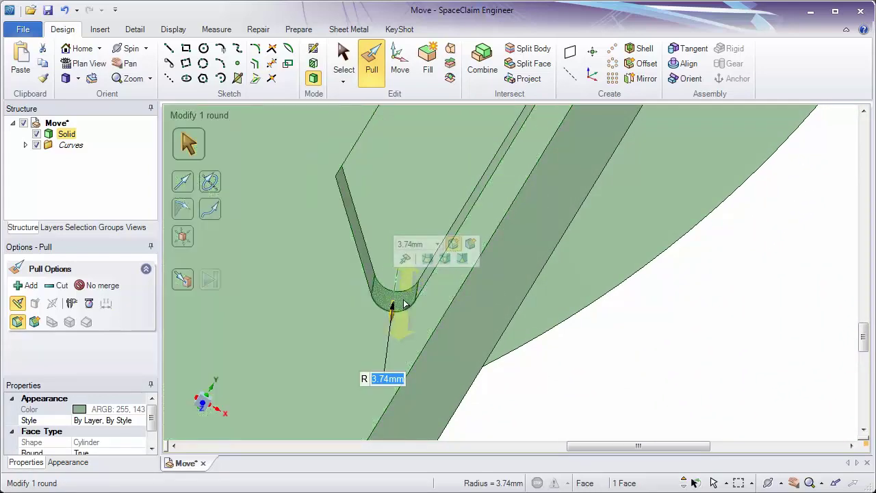
mouse_move(403, 278)
mouse_down()
mouse_move(405, 195)
mouse_move(399, 294)
mouse_up()
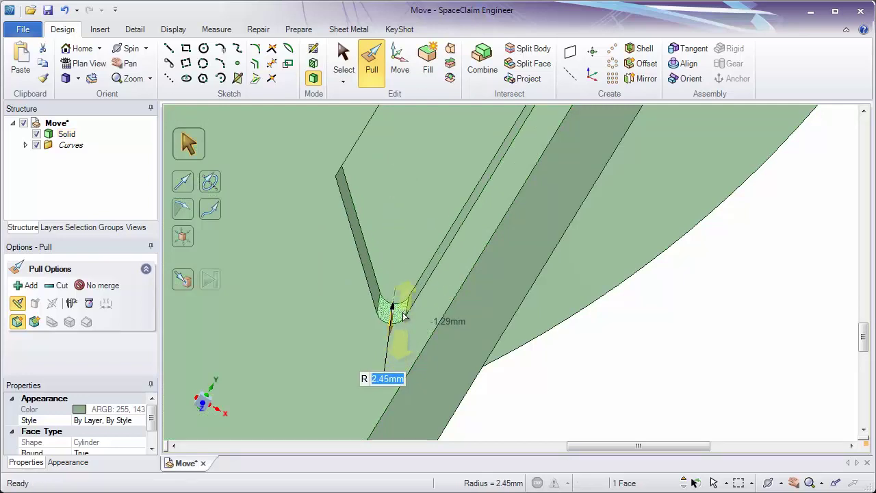
drag(404, 316, 406, 274)
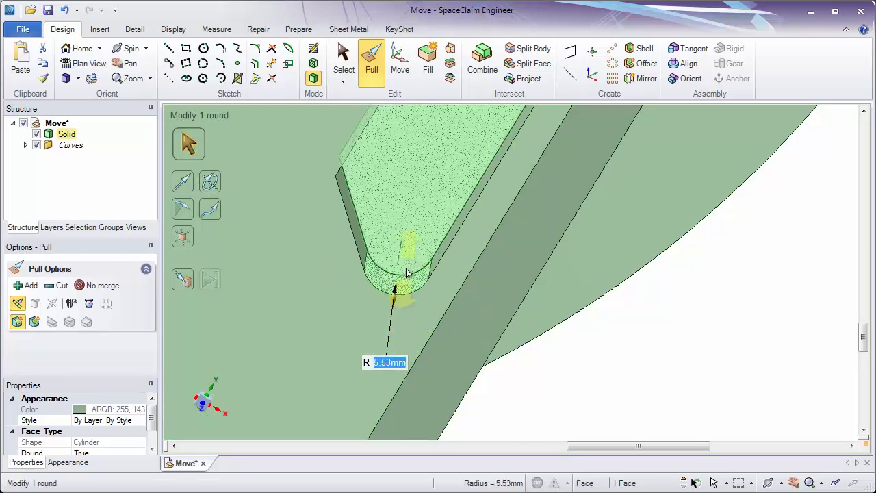
click(399, 59)
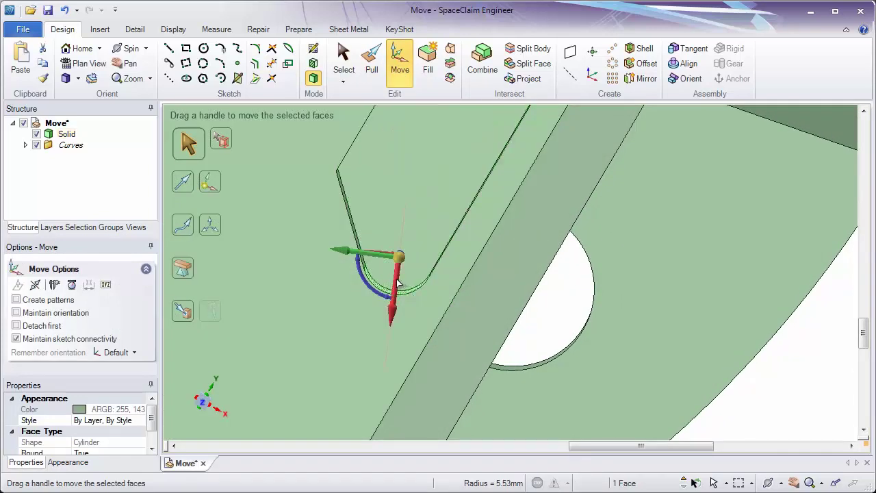
drag(398, 282, 384, 358)
key(Escape)
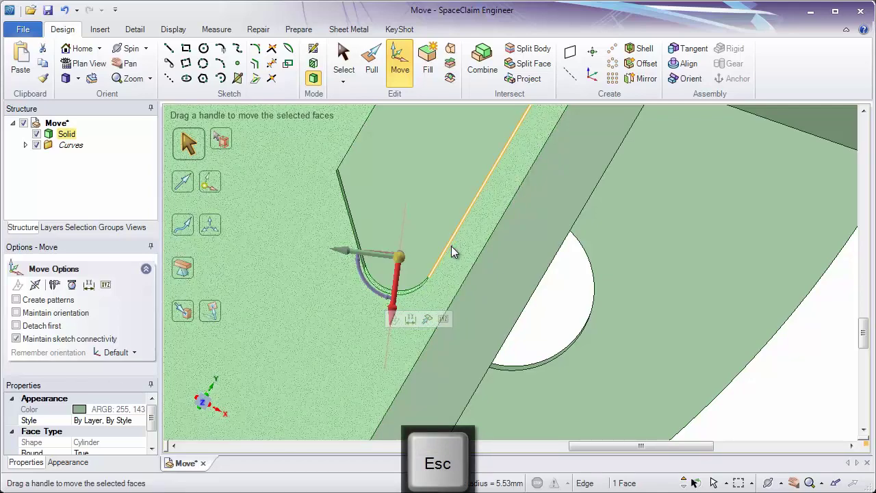
ctrl+scroll(451, 239, down, 3)
mouse_move(454, 225)
middle_down()
mouse_move(455, 274)
mouse_move(455, 226)
mouse_move(465, 231)
middle_up()
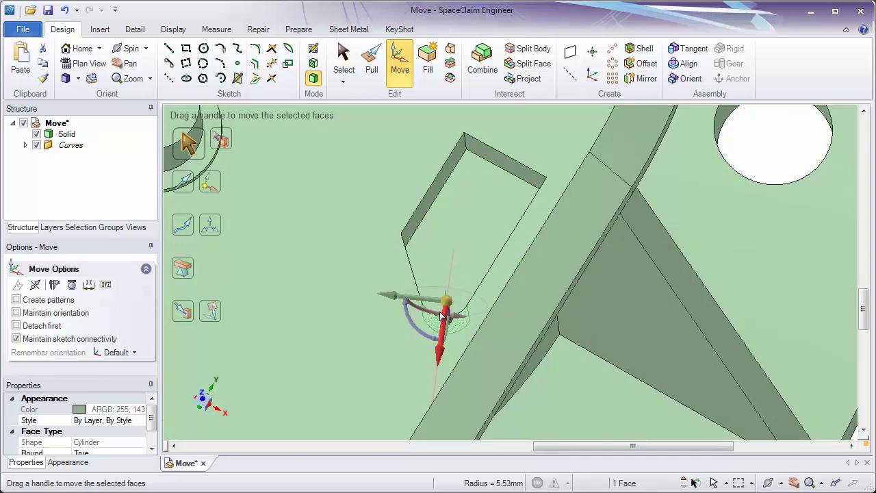
mouse_move(442, 332)
middle_down()
mouse_move(438, 326)
mouse_move(445, 337)
middle_up()
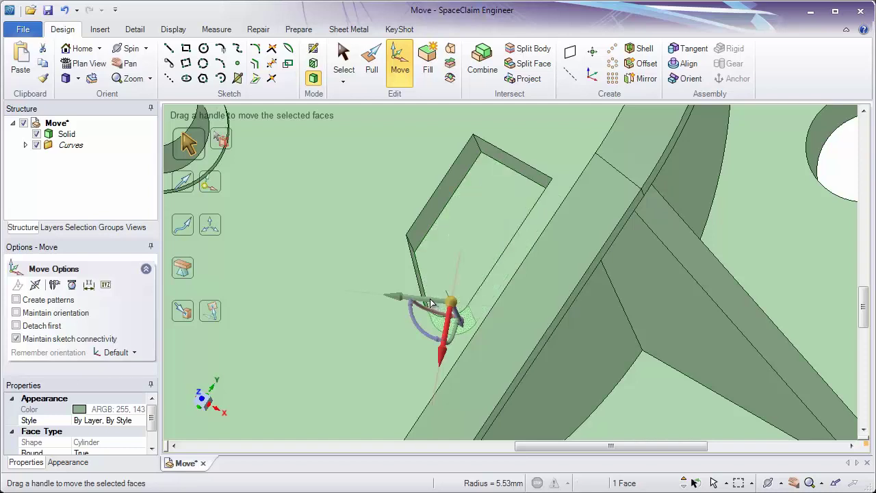
middle_drag(431, 303, 409, 278)
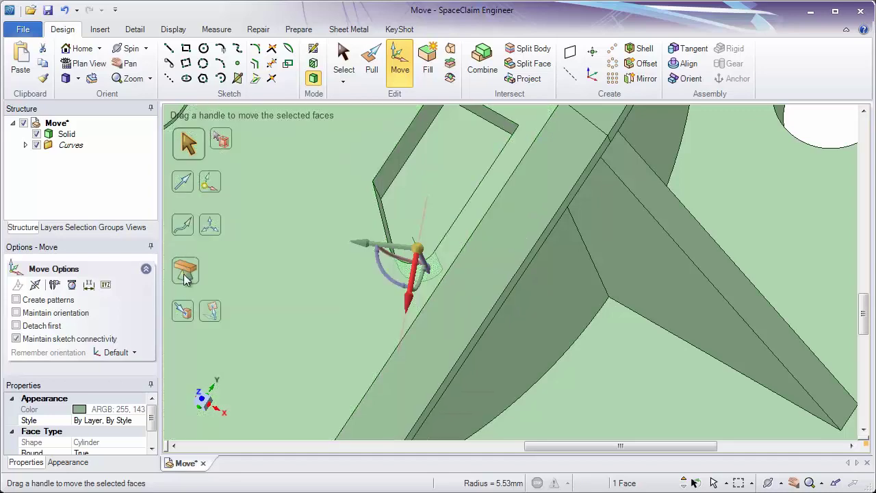
Align the move direction to the pocket's edge and end face, then move the end face 35 mm.
click(186, 185)
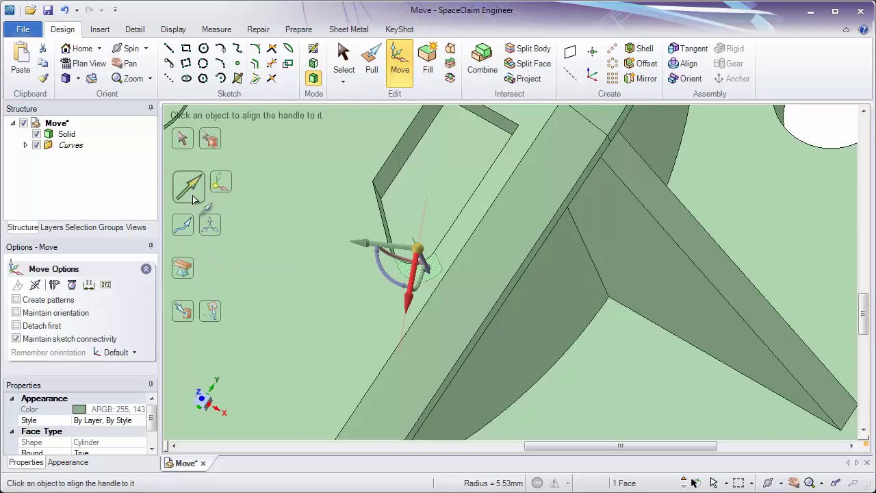
middle_drag(293, 211, 336, 256)
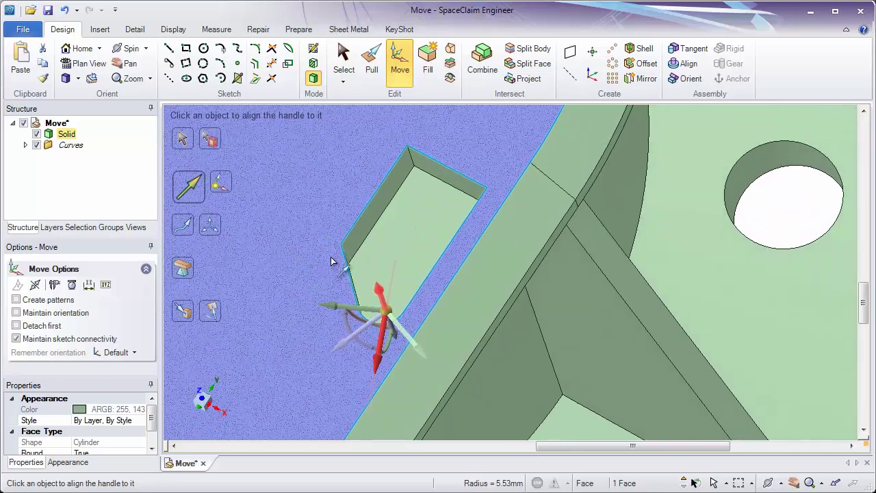
click(380, 205)
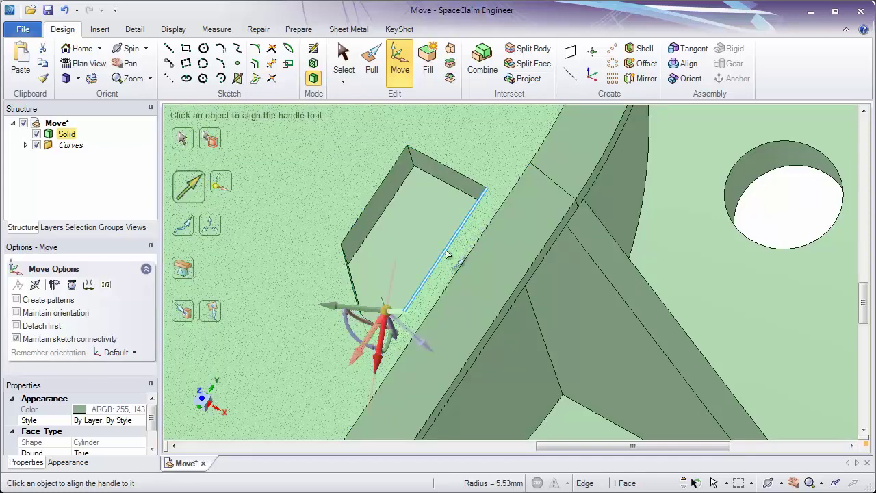
middle_drag(452, 243, 451, 198)
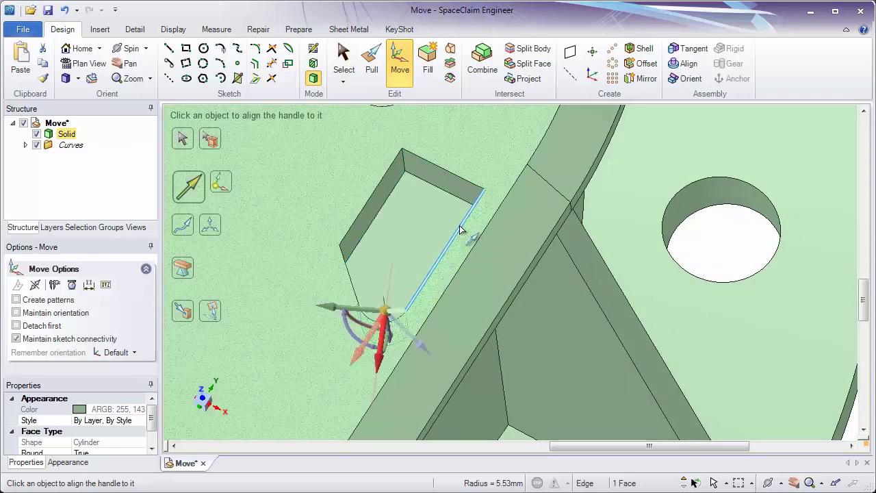
click(445, 186)
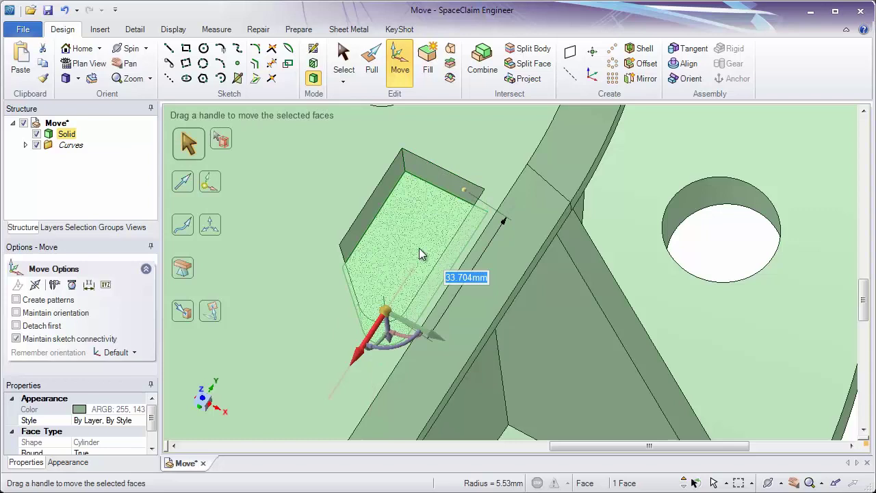
drag(375, 331, 355, 325)
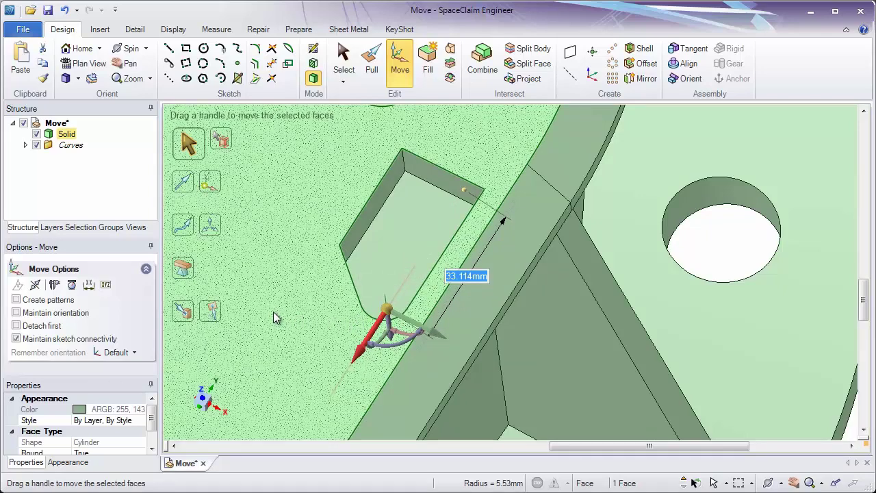
text(35)
key(Return)
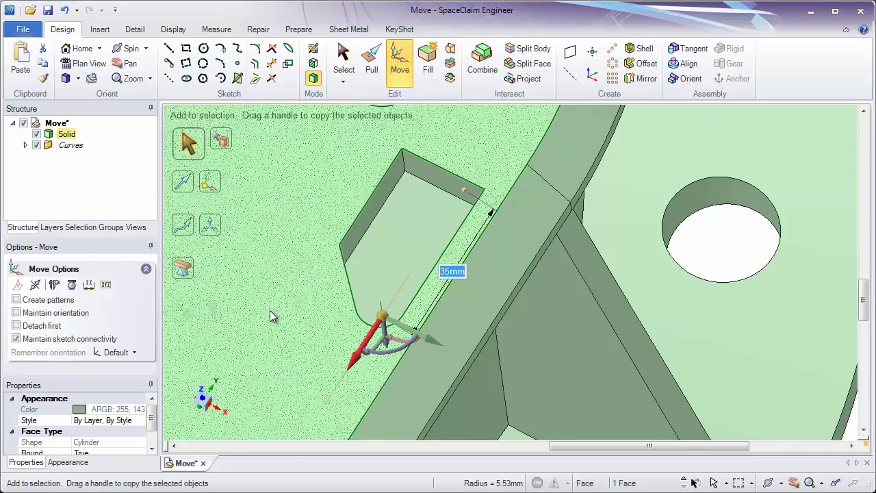
ctrl+middle_drag(273, 313, 382, 189)
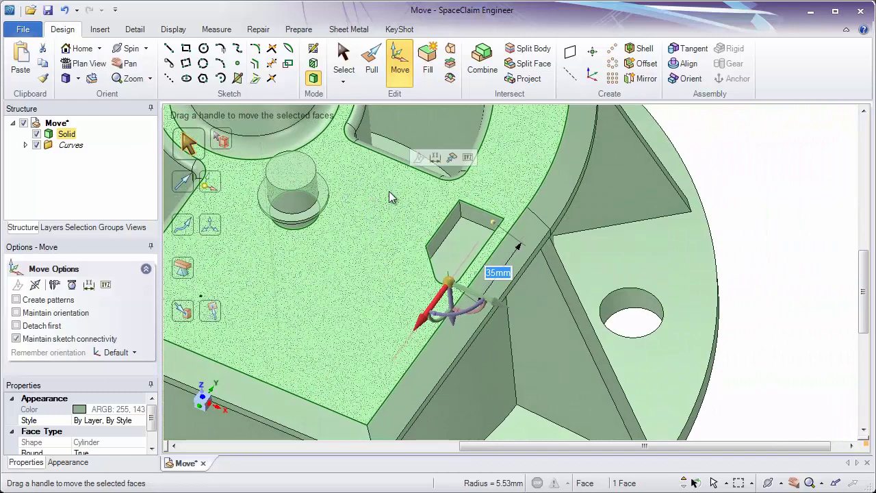
Clear the selection and box-select all six pocket faces for moving.
key(Escape)
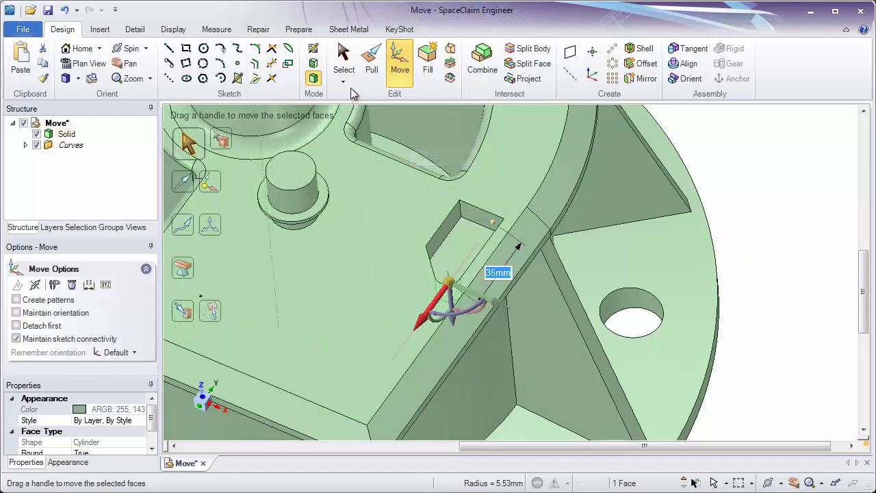
click(344, 61)
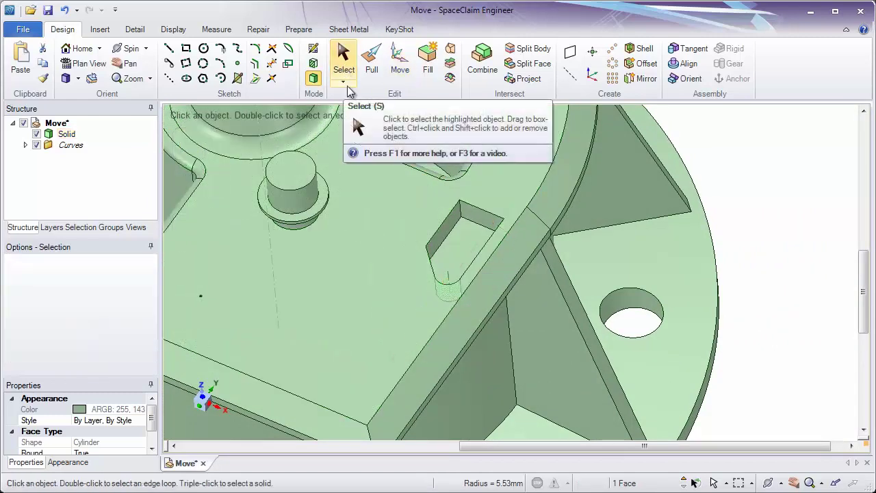
drag(382, 184, 524, 328)
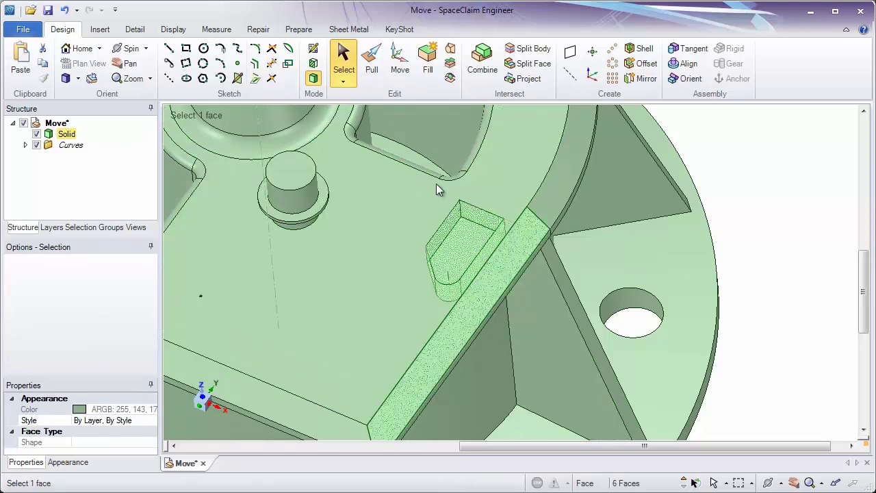
click(401, 71)
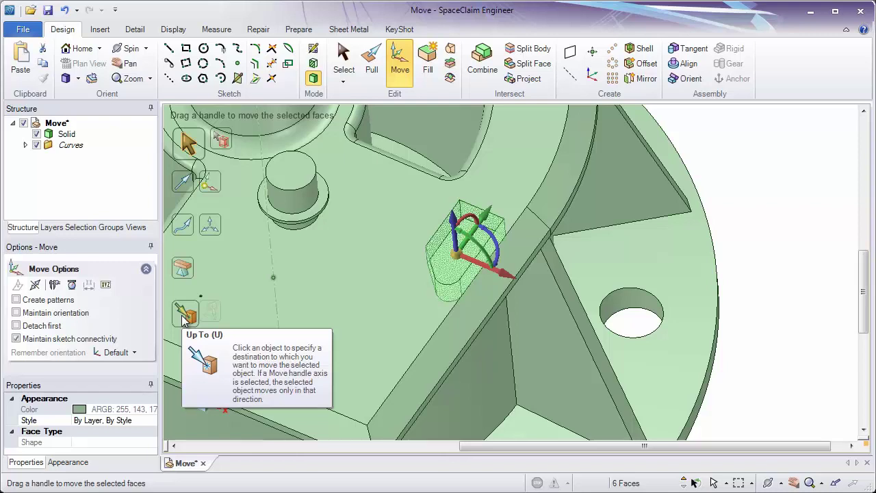
Move the whole pocket Up To the cylindrical boss.
click(184, 317)
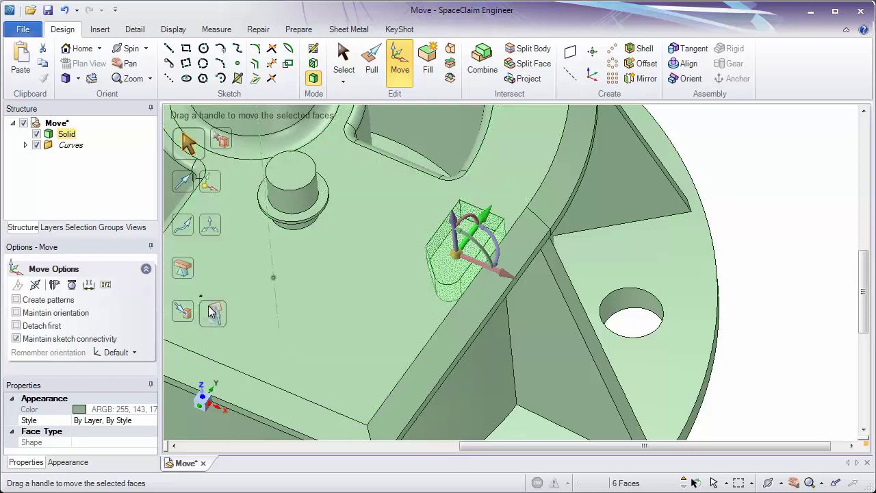
click(188, 314)
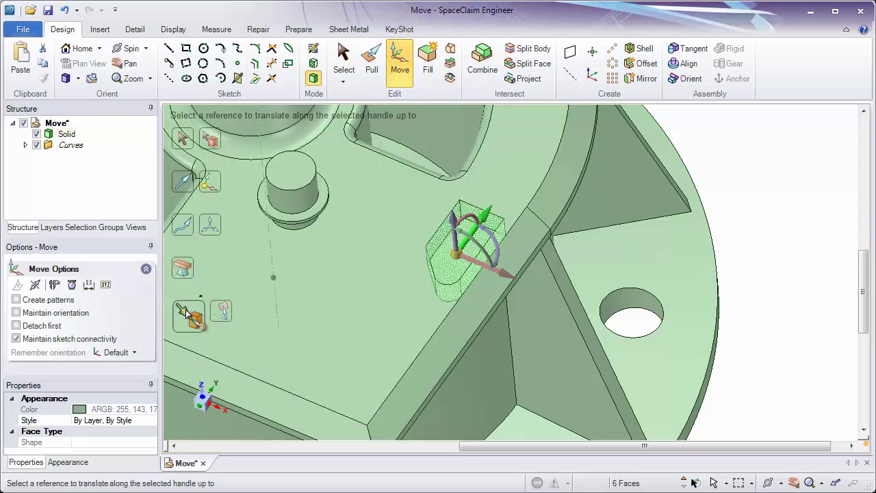
click(286, 203)
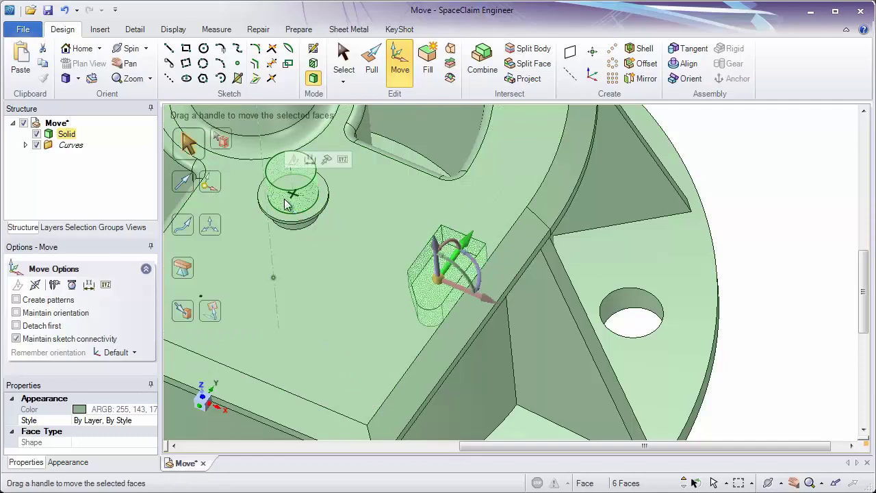
middle_drag(286, 203, 283, 295)
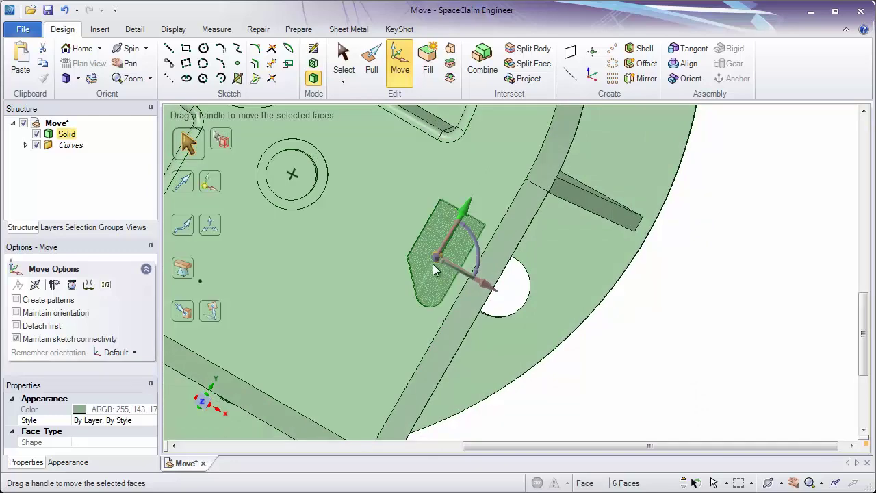
Move the pocket along the red axis Up To the upper slot's corner vertex.
click(483, 287)
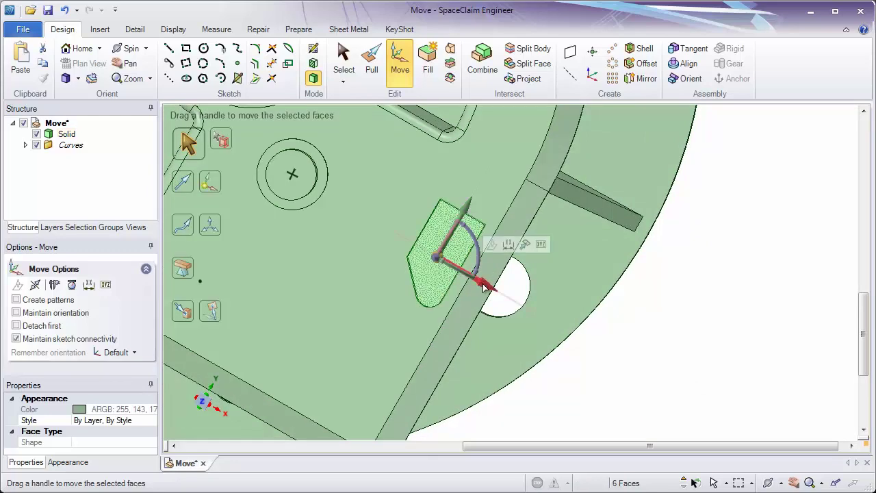
click(182, 311)
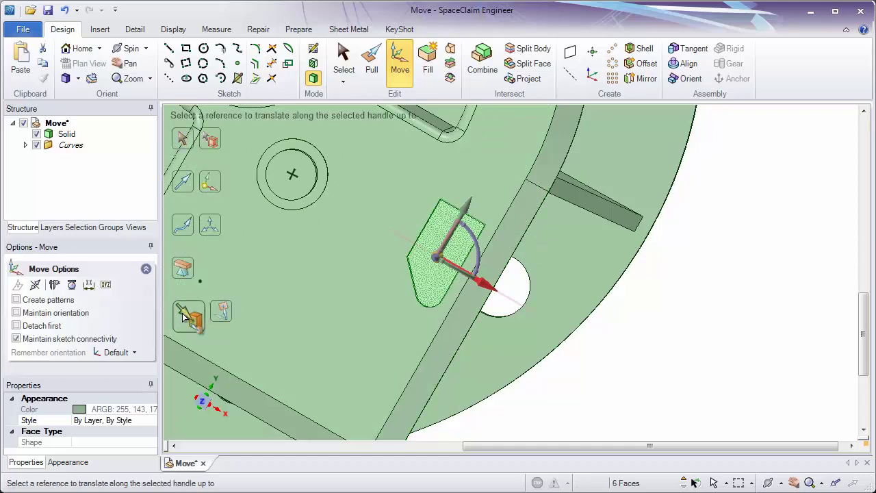
click(439, 145)
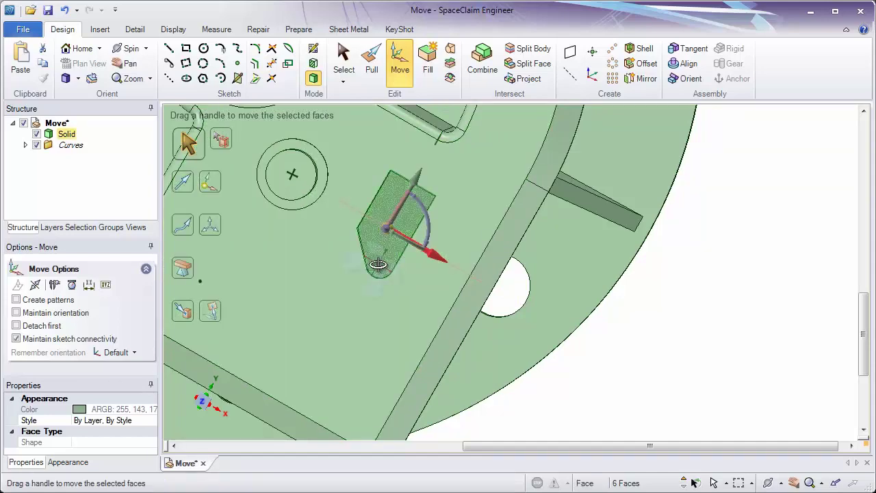
middle_drag(378, 263, 387, 236)
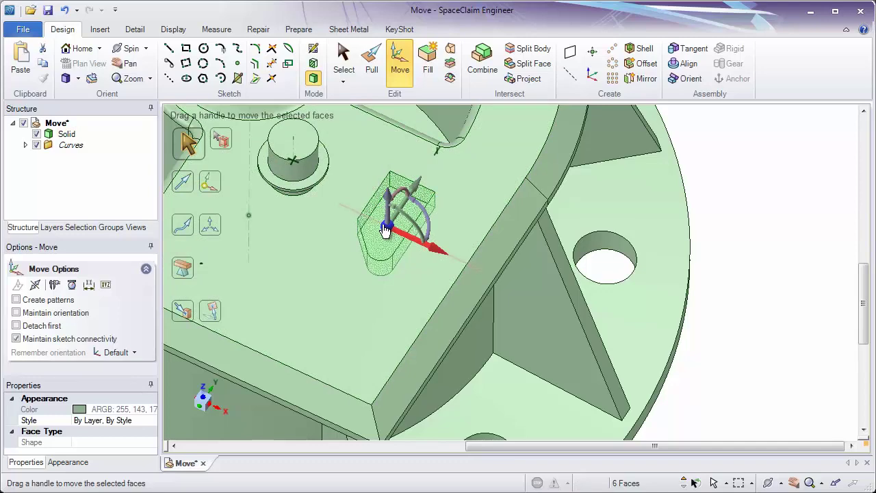
Relocate the move handle to the pocket's top corner.
ctrl+scroll(366, 219, up, 2)
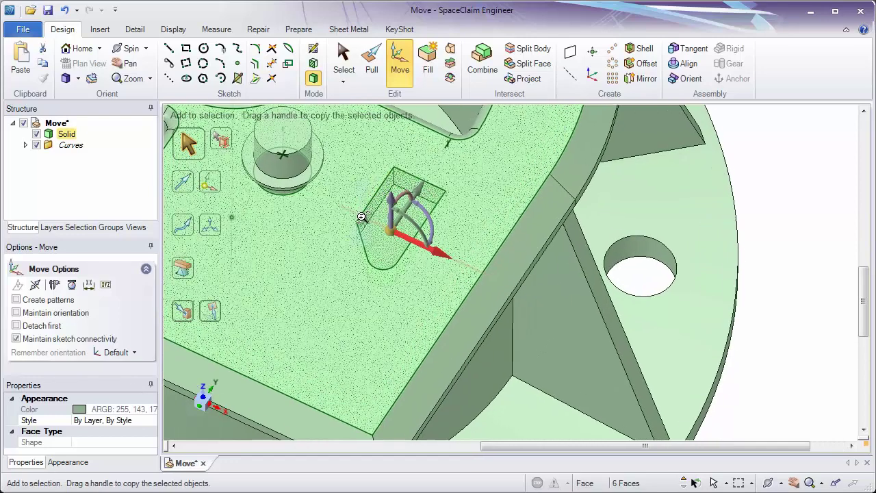
click(208, 185)
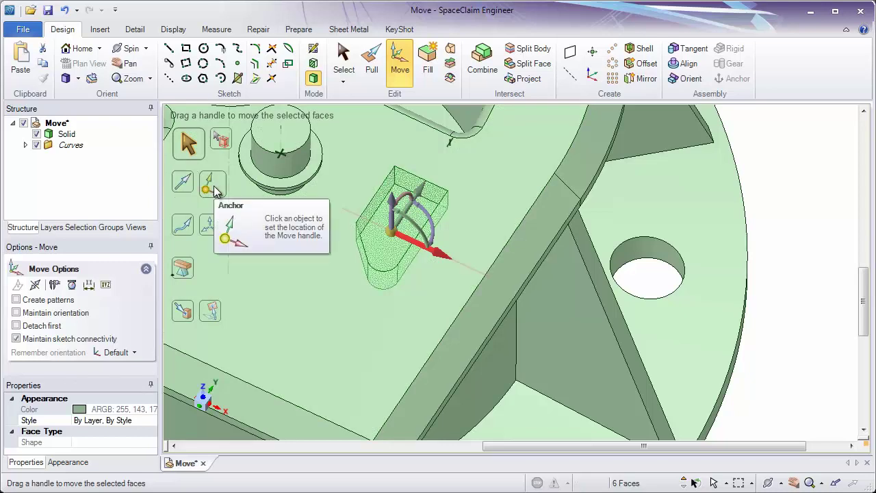
click(212, 186)
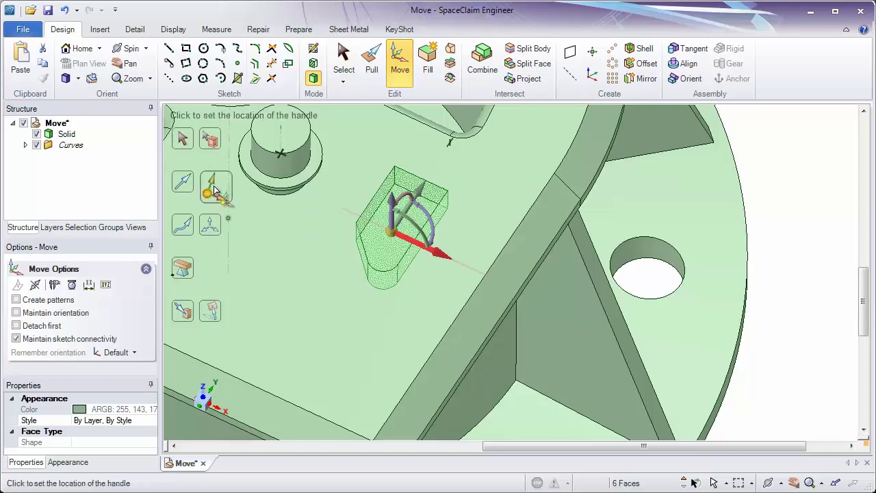
click(395, 167)
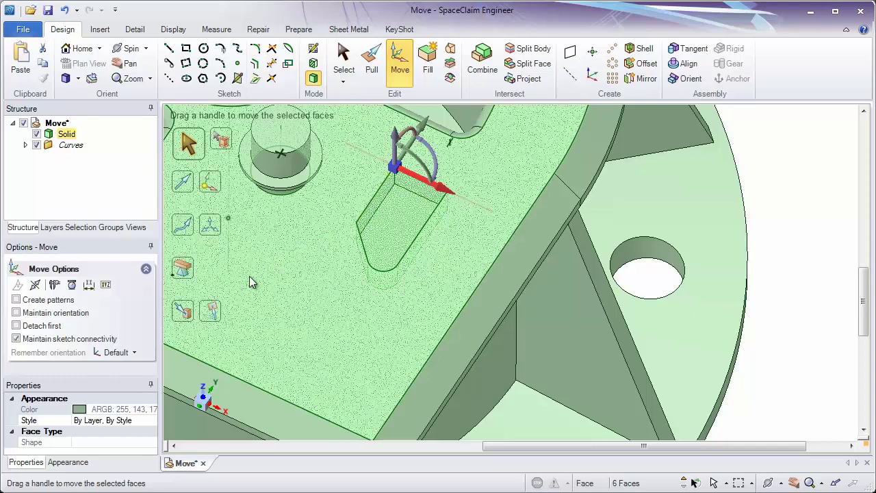
Move the pocket Up To the slot vertex, then Up To the cylindrical boss.
click(185, 312)
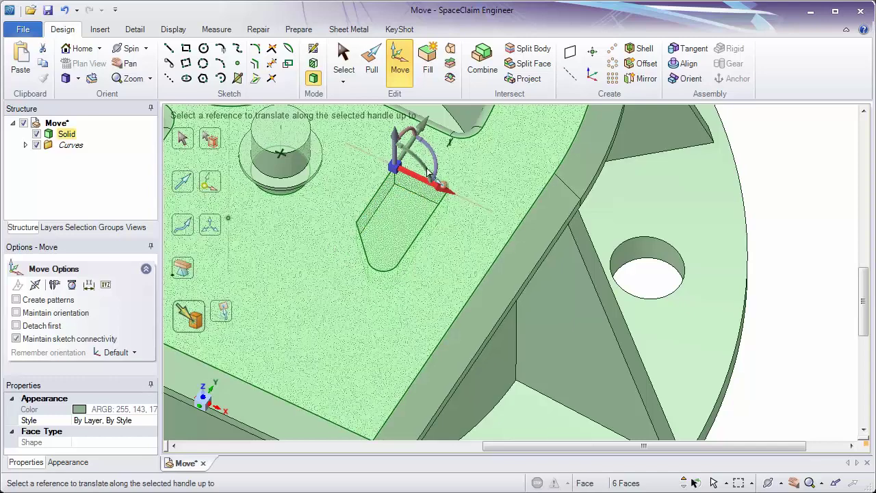
click(451, 139)
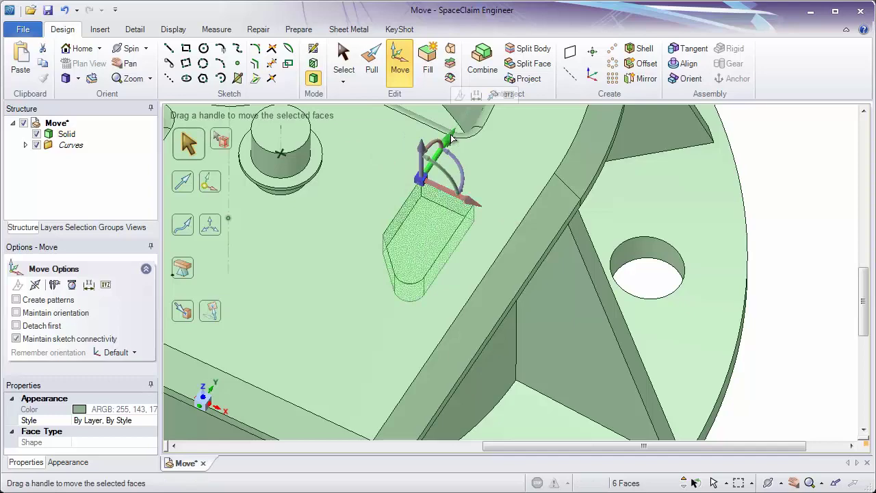
click(189, 314)
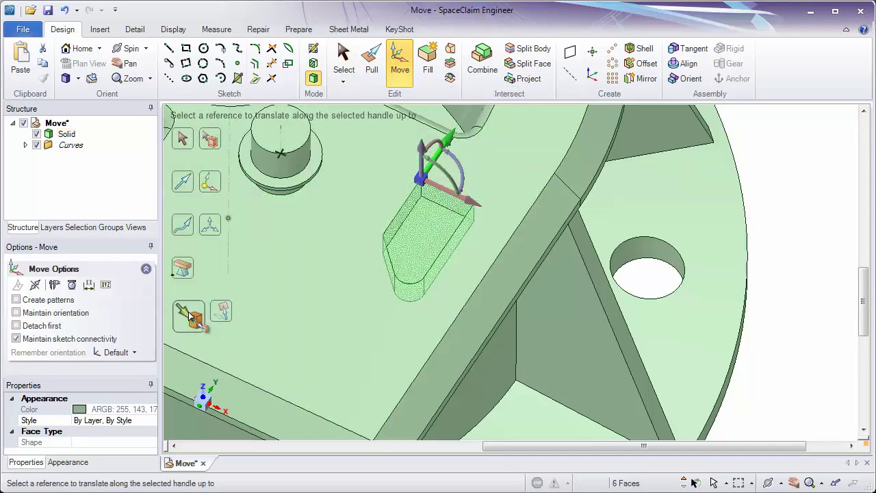
click(287, 172)
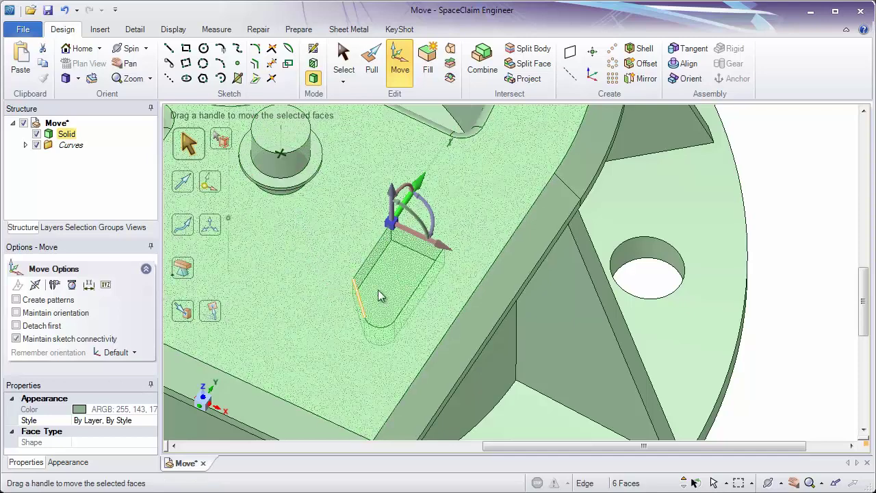
middle_drag(396, 282, 391, 253)
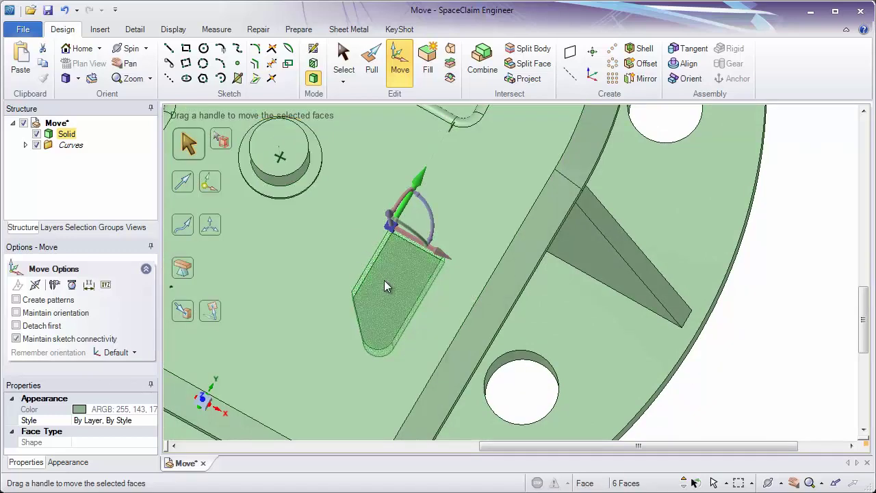
Turn on the Ruler and set the pocket 25 mm from the round boss.
middle_drag(384, 282, 390, 248)
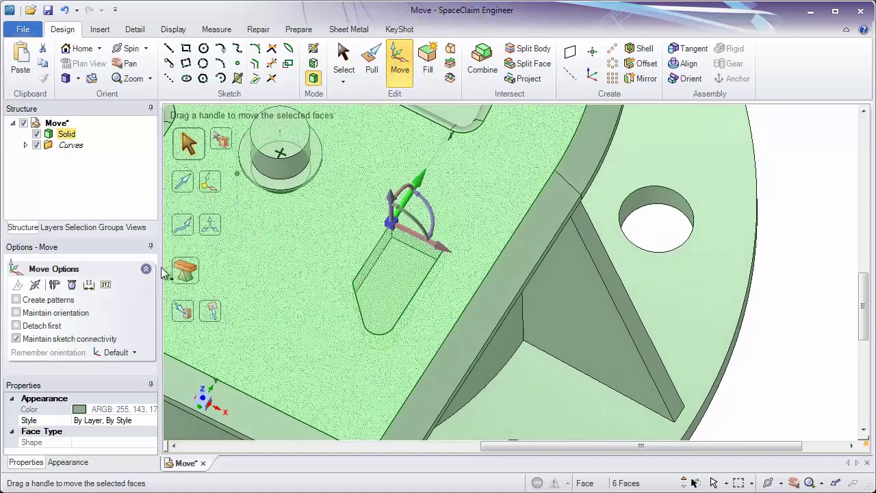
click(89, 285)
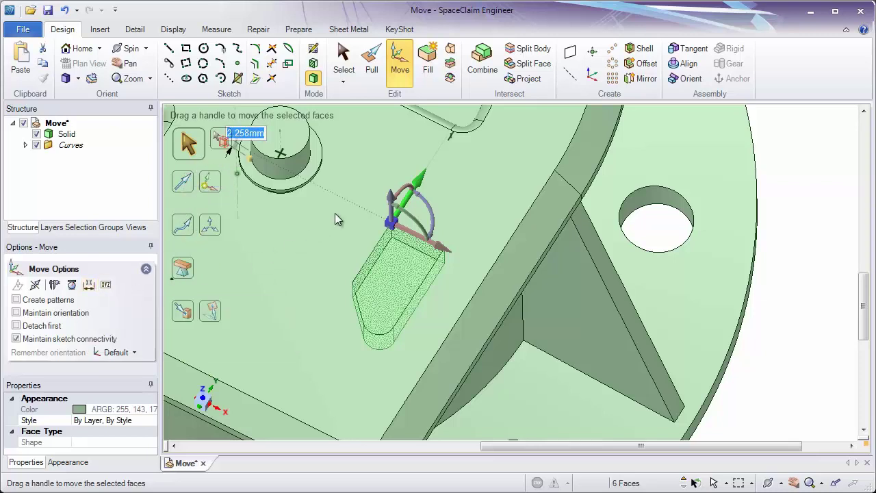
ctrl+middle_drag(337, 202, 443, 241)
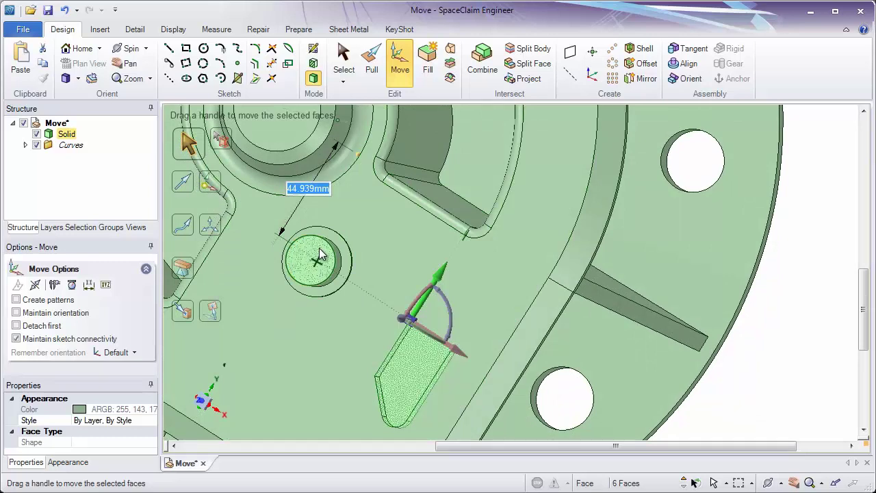
text(20)
key(Return)
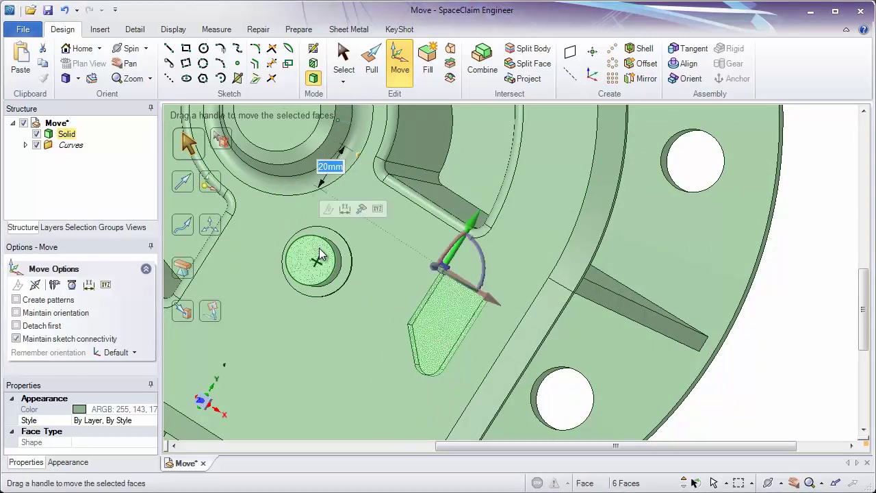
text(10)
key(Return)
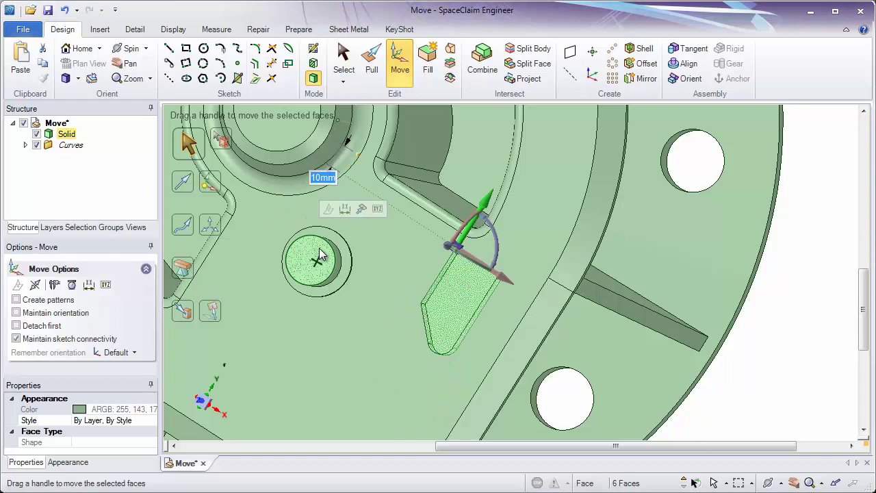
text(25)
key(Return)
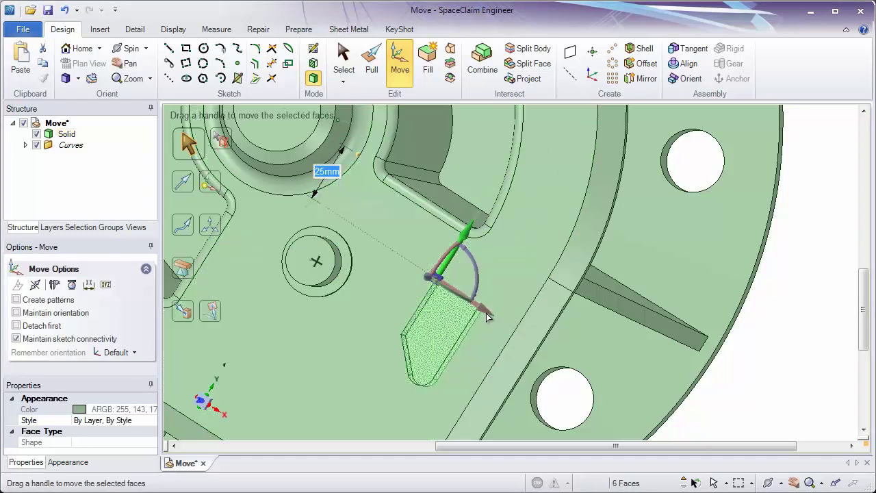
Along the red axis, place the pocket 25 mm from the rib strip's edge.
click(483, 311)
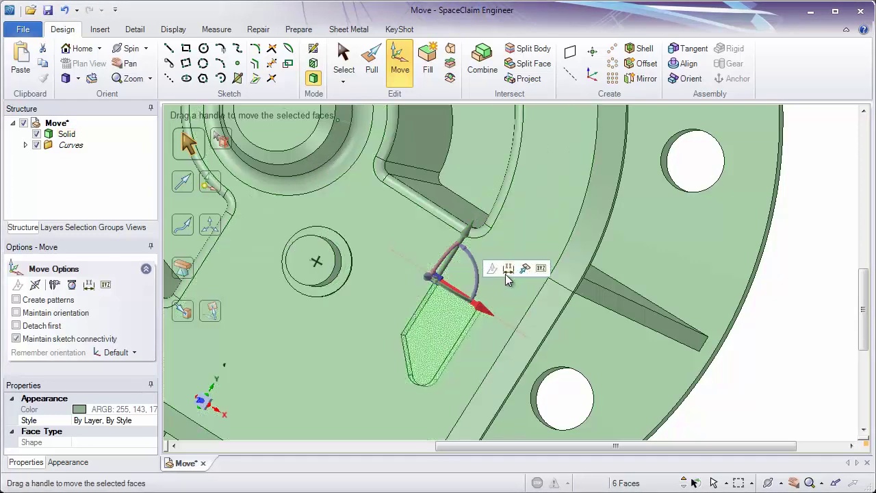
click(508, 269)
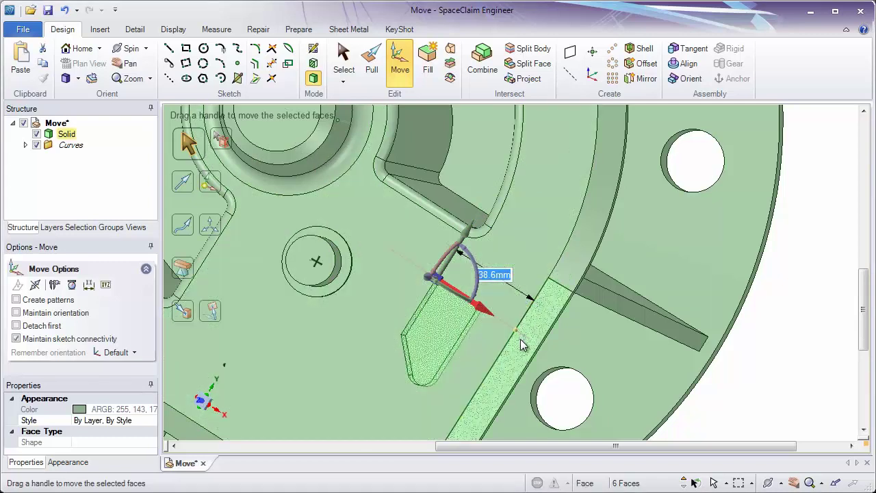
text(25)
key(Return)
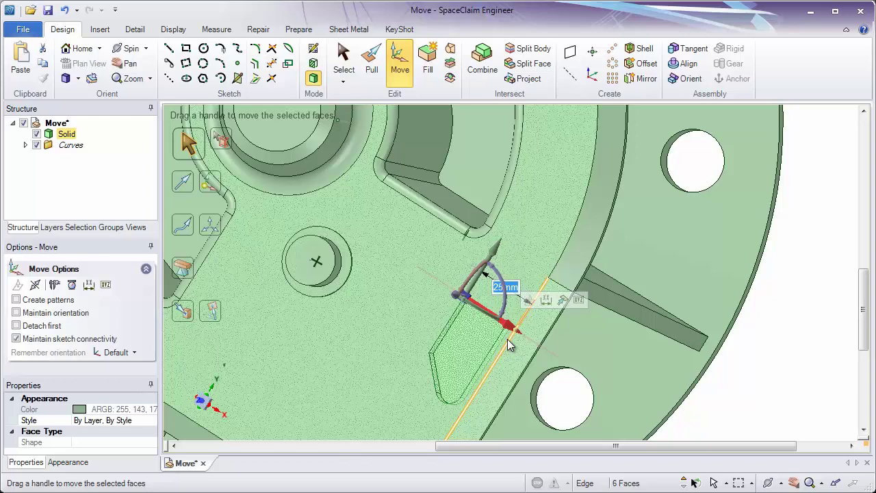
middle_drag(508, 338, 482, 316)
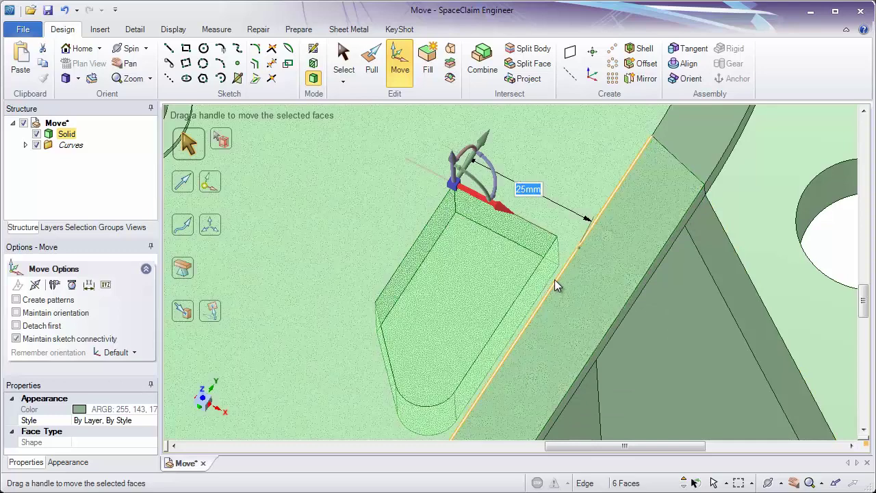
Clear the pocket selection, select only its short end wall, and zoom in on it.
key(Escape)
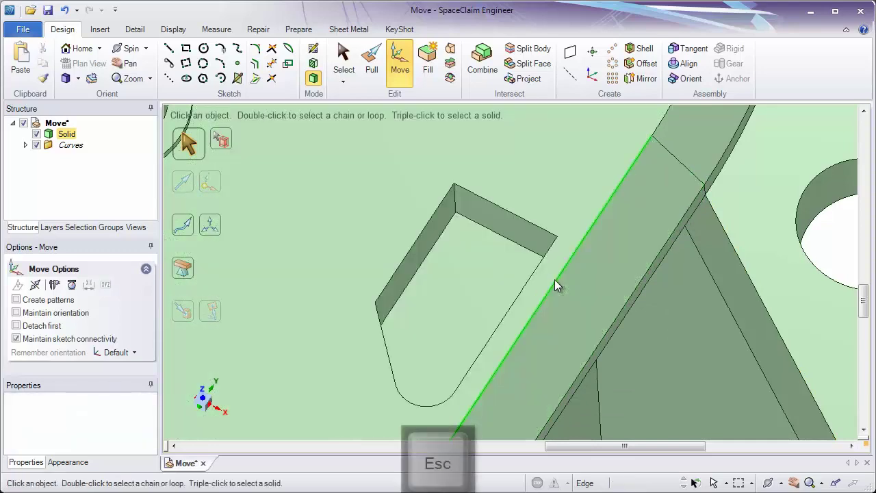
click(494, 227)
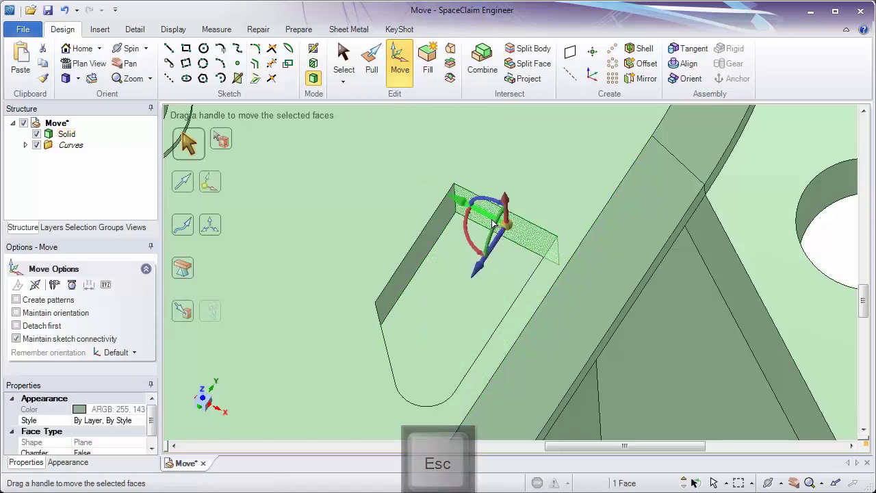
ctrl+middle_drag(491, 226, 479, 257)
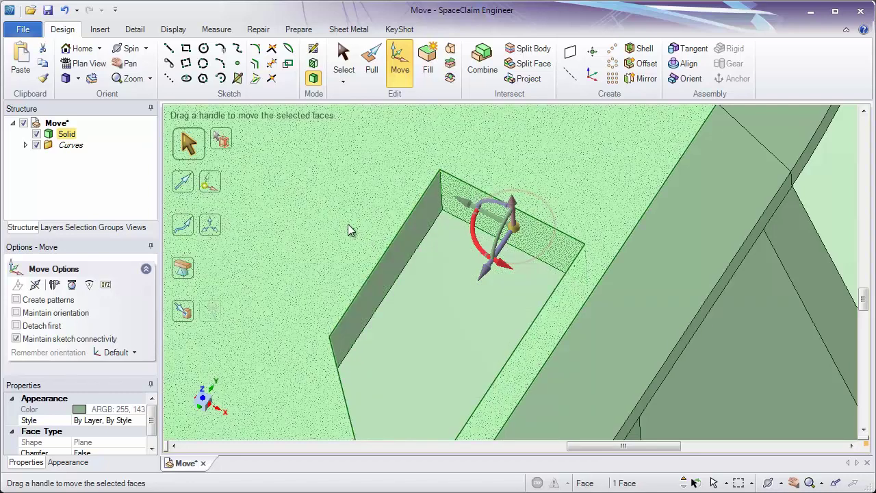
Rotate the pocket's short end wall with the Move arc, trying -15° before settling on 10°.
drag(348, 231, 497, 238)
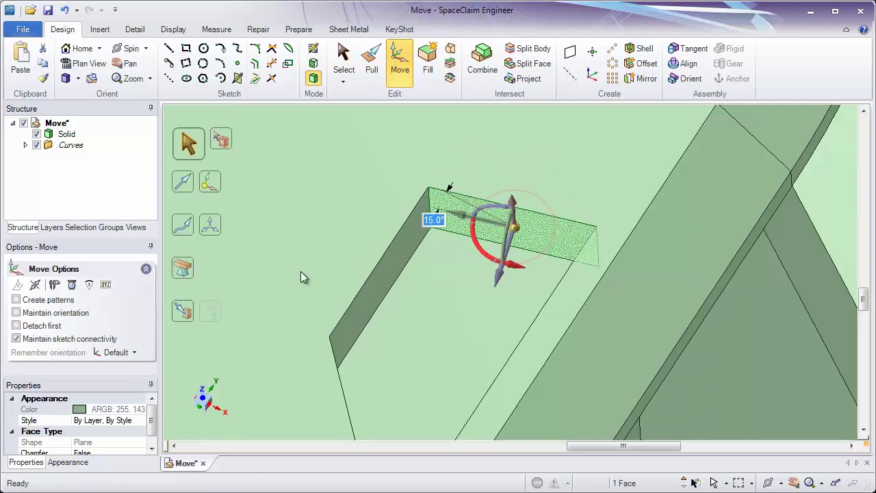
drag(254, 297, 228, 278)
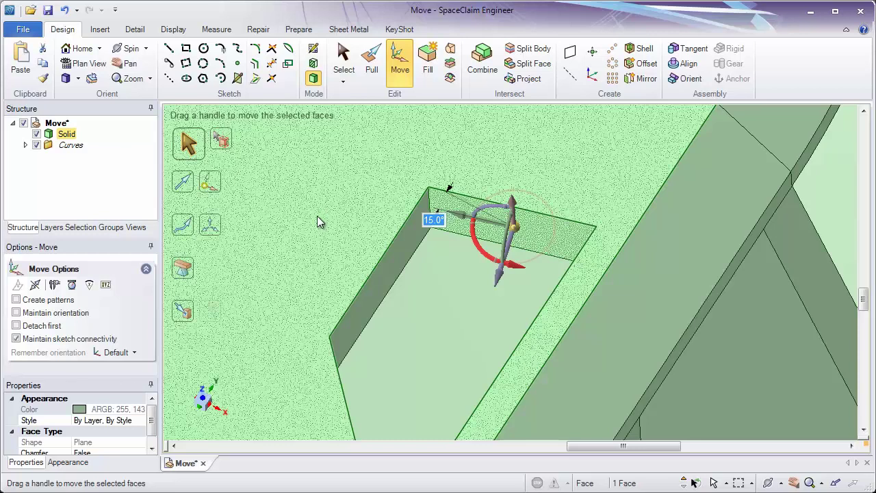
text(-15)
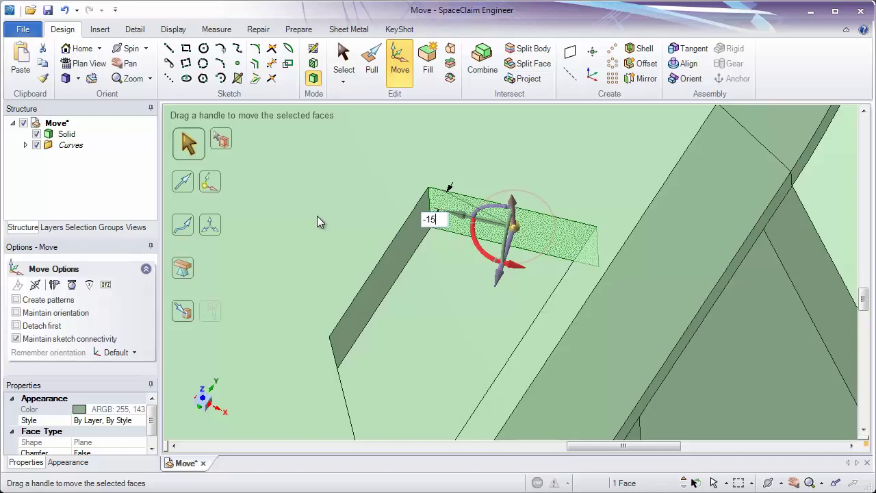
key(Return)
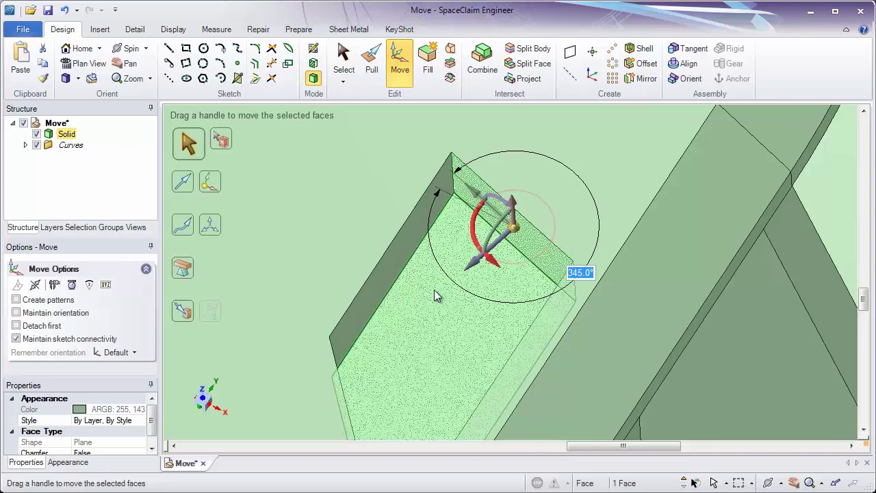
text(1)
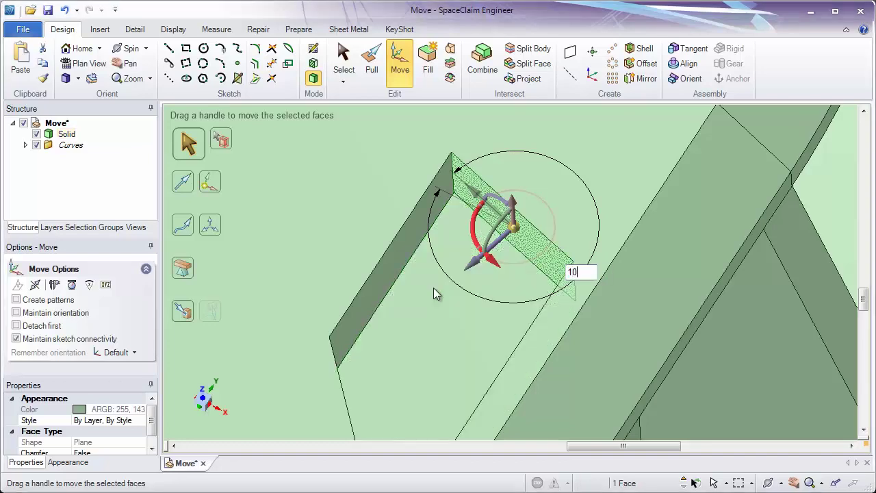
text(0)
key(Return)
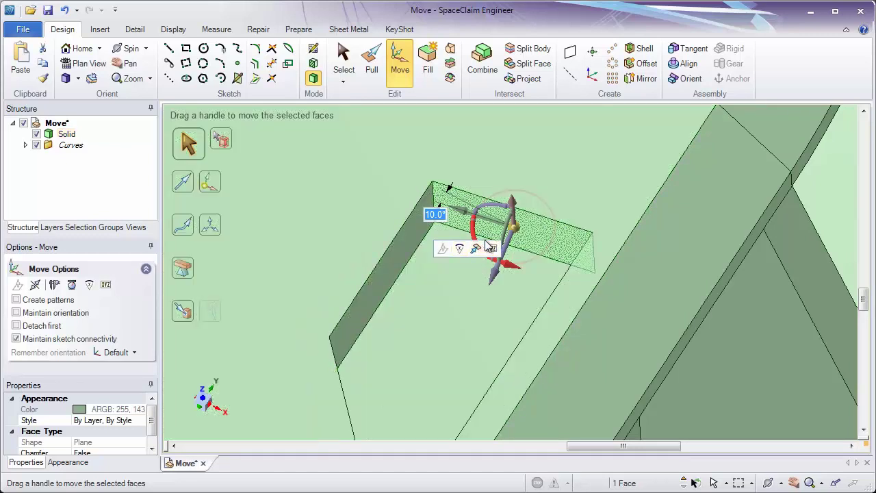
Re-anchor the Move pivot on the end wall's corner edge and tilt the wall to 25°.
middle_drag(540, 244, 513, 207)
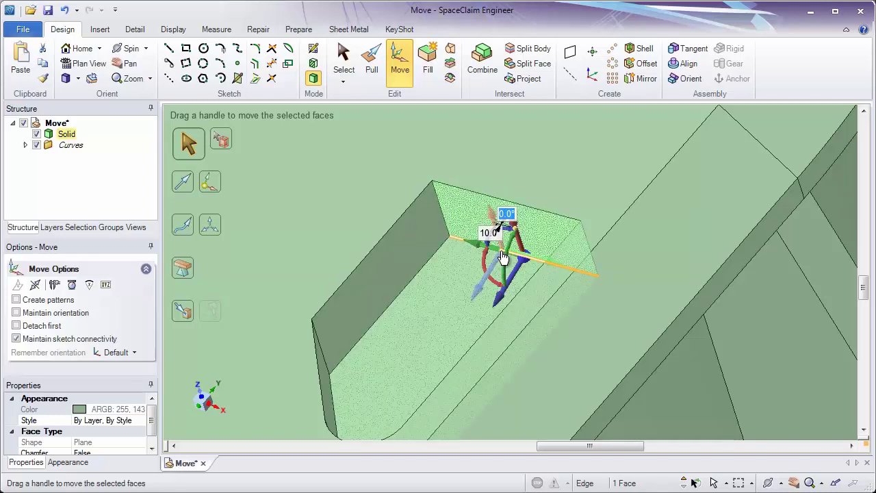
click(486, 257)
click(441, 215)
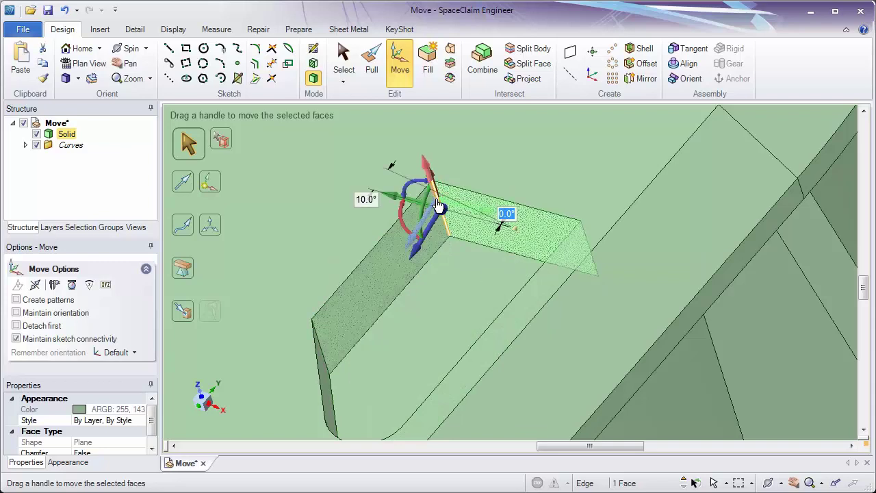
click(438, 205)
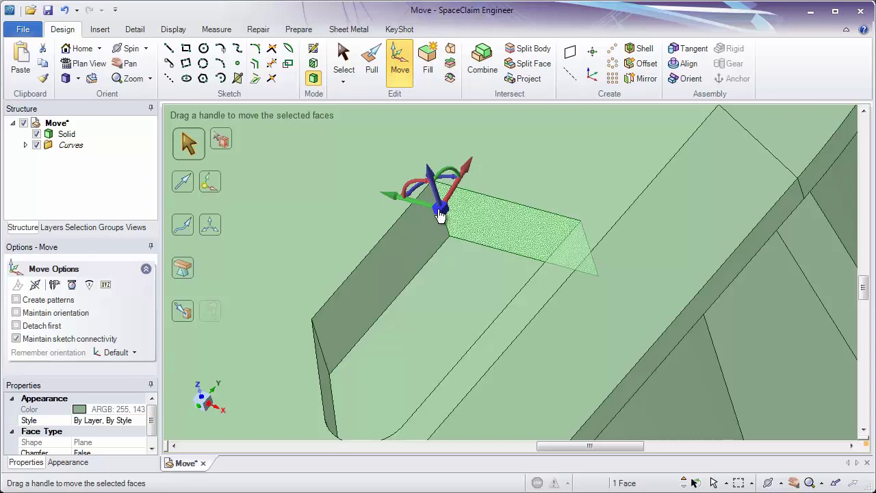
drag(440, 215, 401, 206)
Commit the end wall rotation, then select the long side wall and trial-shift it outward with Move.
key(s)
scroll(400, 256, down, 4)
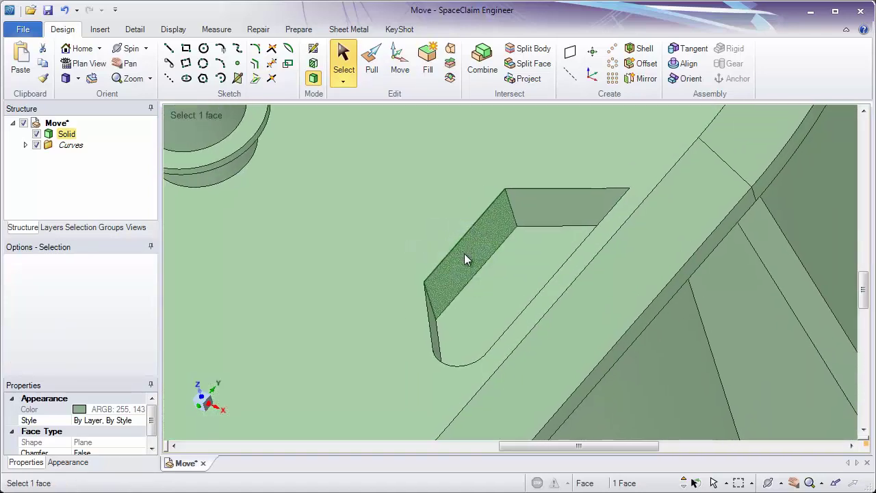
click(465, 258)
click(399, 63)
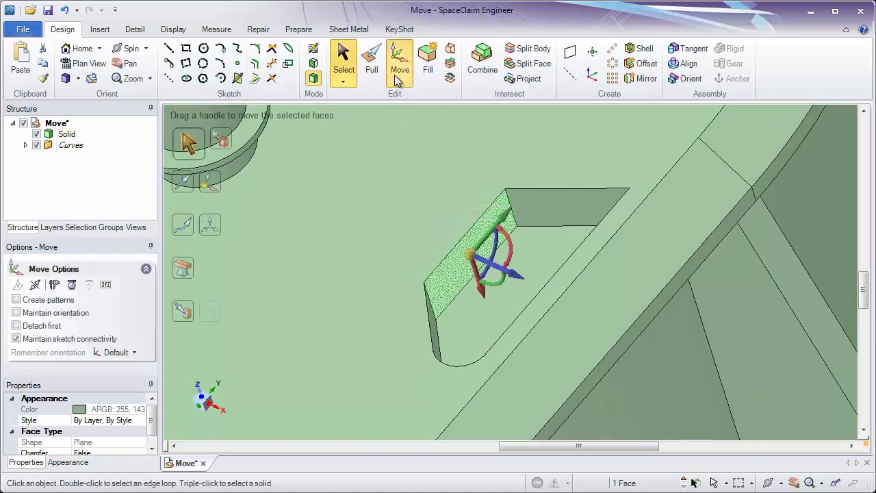
drag(515, 279, 510, 298)
Switch to Pull with the side wall's two end edges added, preview widening, then cancel.
click(371, 77)
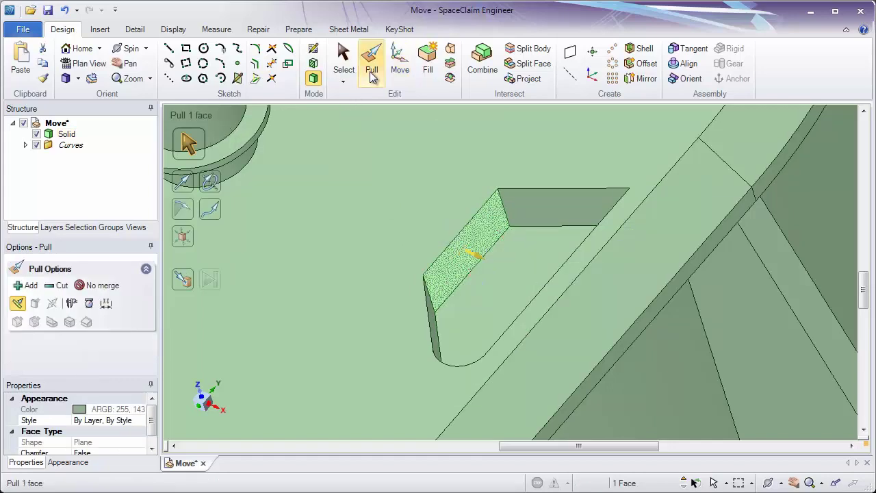
ctrl+click(431, 301)
ctrl+click(500, 206)
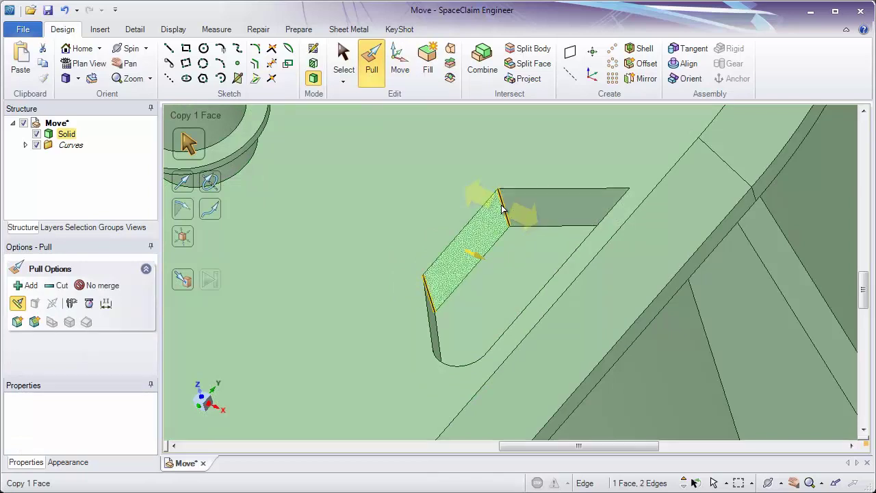
mouse_move(479, 237)
mouse_down()
mouse_move(387, 197)
mouse_move(550, 273)
mouse_move(495, 248)
mouse_move(479, 225)
mouse_move(415, 220)
mouse_move(525, 273)
mouse_move(470, 250)
mouse_up()
key(Escape)
key(Escape)
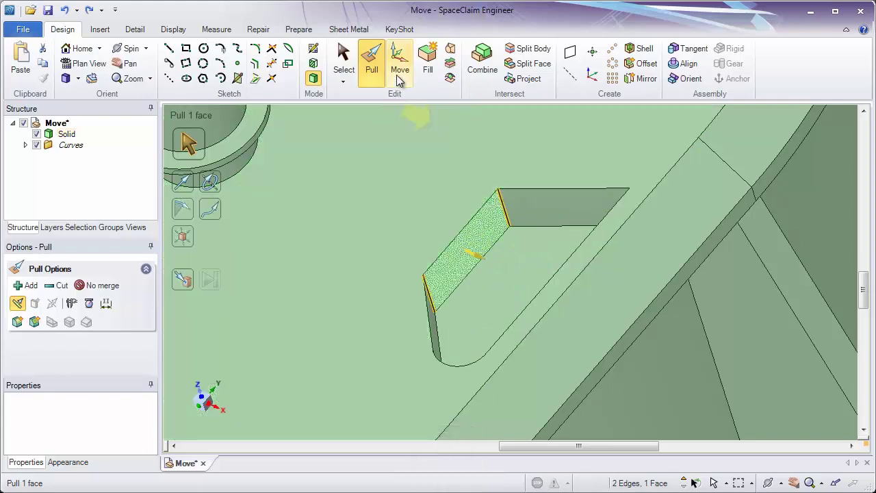
Push the wedge pocket's end face back along its length with the Move arrow.
click(400, 76)
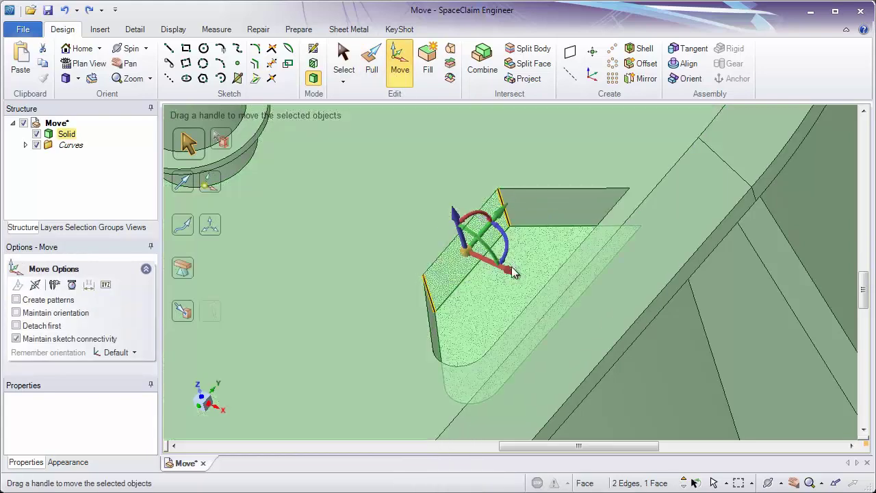
drag(506, 272, 440, 295)
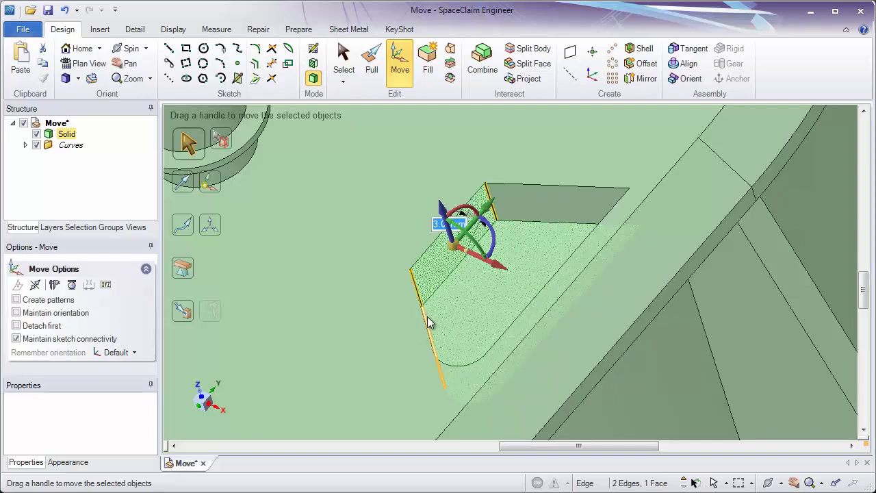
ctrl+middle_drag(428, 322, 411, 229)
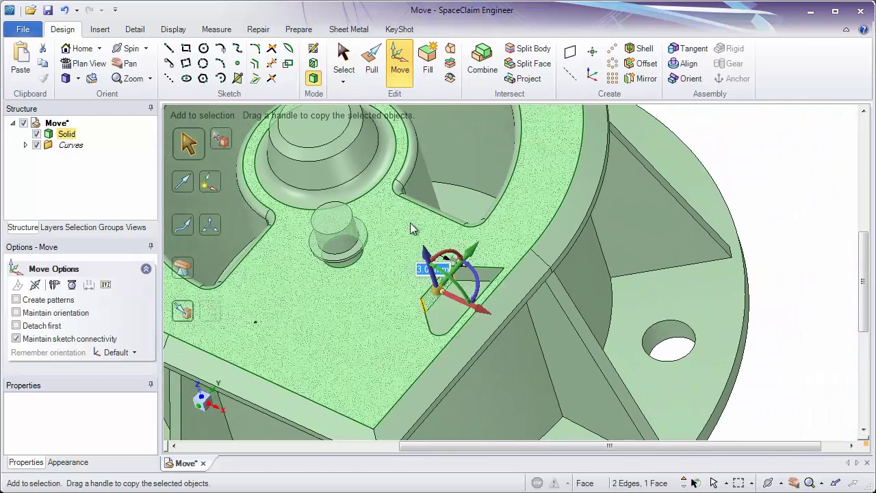
Box-select the wedge pocket and Ctrl-drag a copy into position beside the pin.
shift+middle_drag(415, 293, 456, 235)
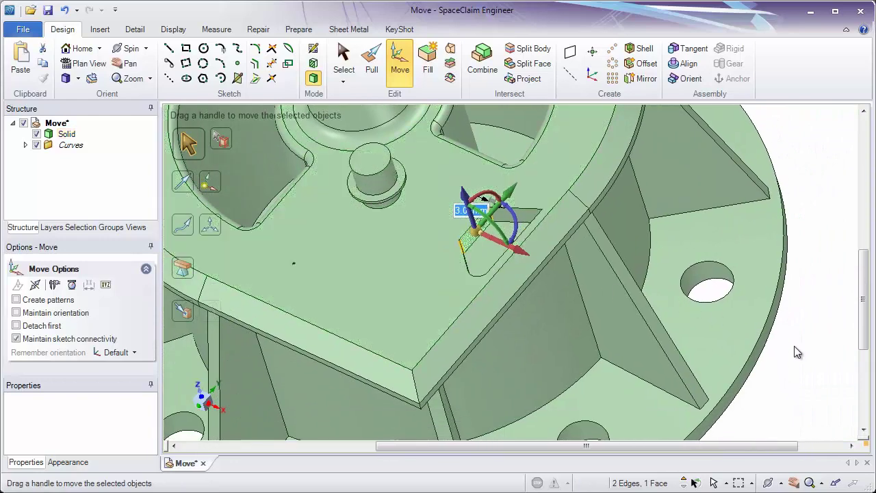
click(793, 350)
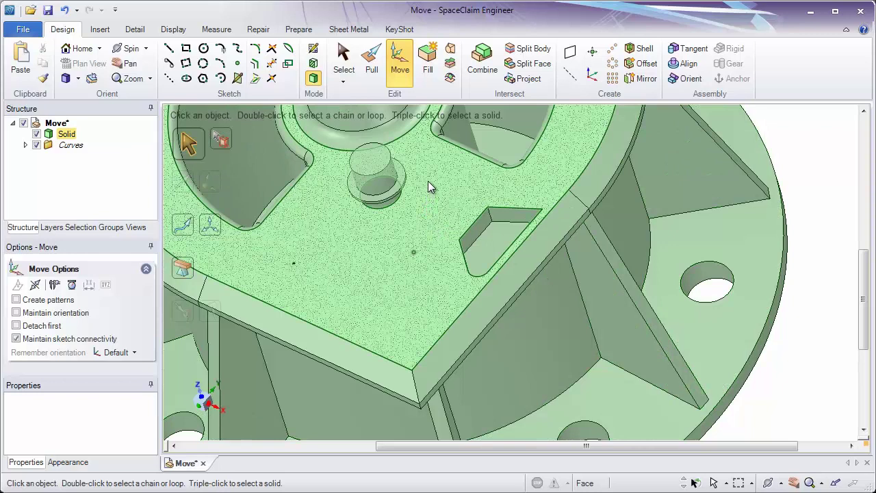
drag(428, 182, 571, 310)
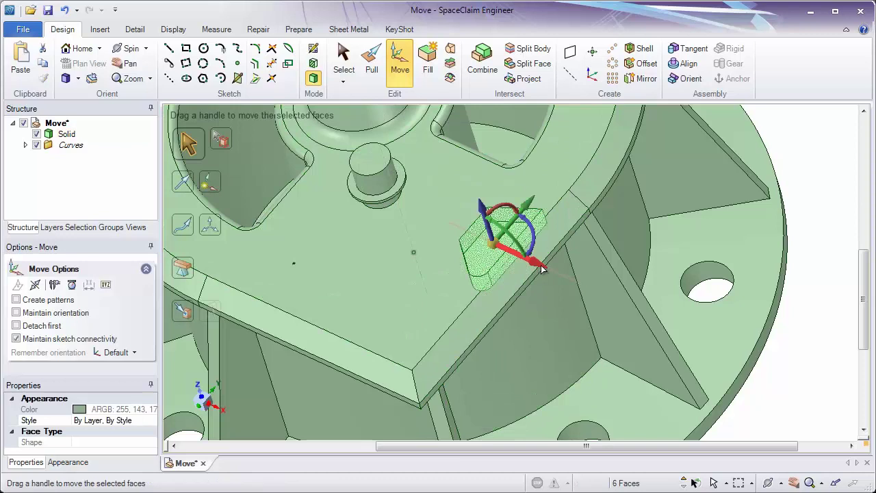
key(ctrl)
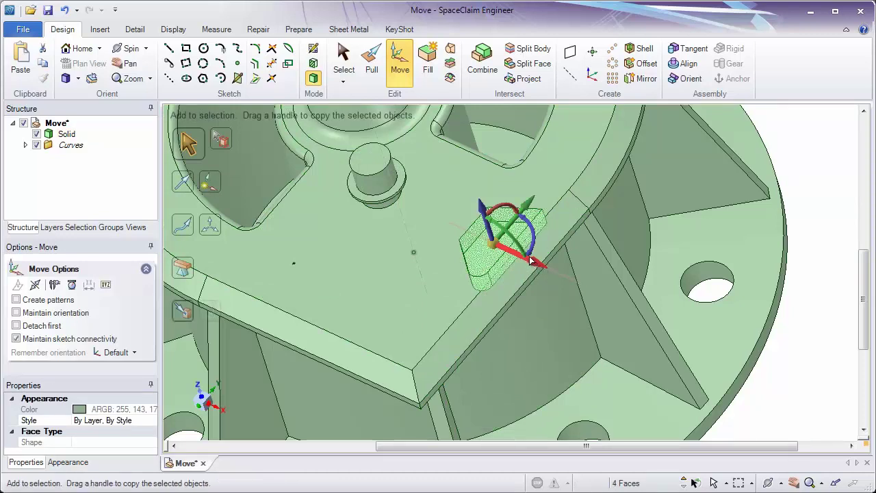
ctrl+drag(532, 261, 484, 230)
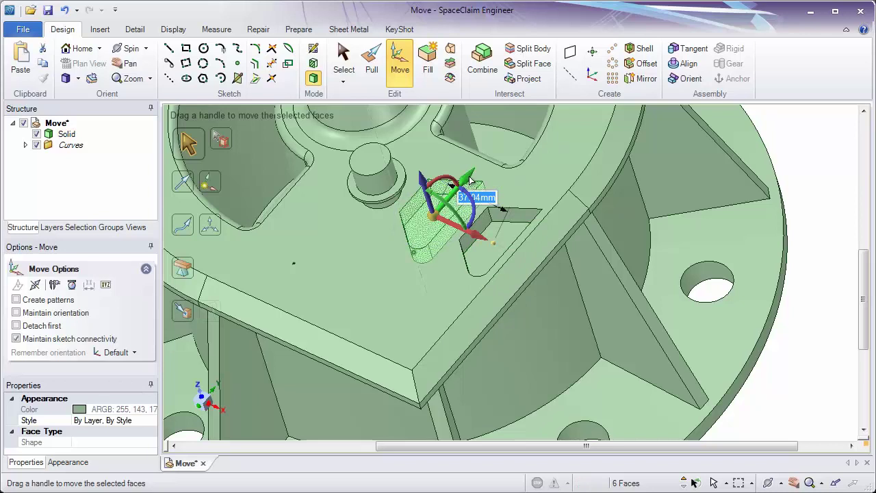
mouse_move(470, 180)
mouse_down()
mouse_move(438, 199)
mouse_move(481, 168)
mouse_up()
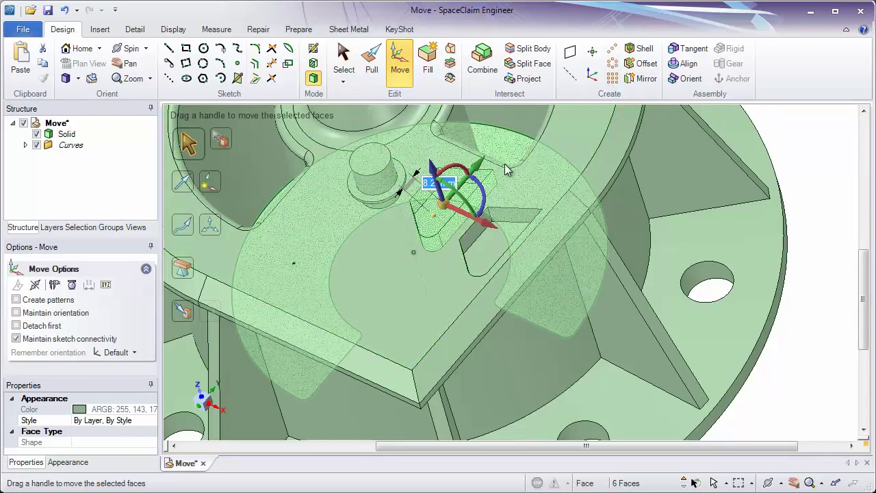
Offset the copied pocket's faces 4.39mm with Pull, then deselect.
click(371, 65)
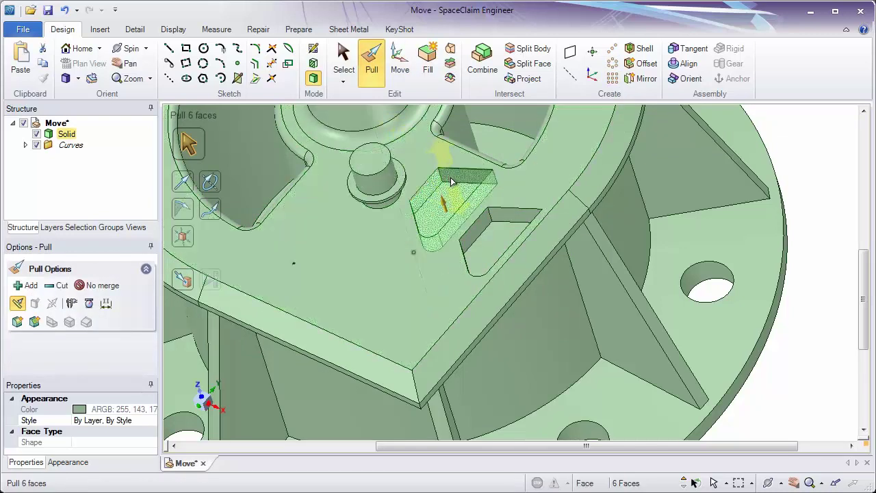
drag(452, 179, 404, 226)
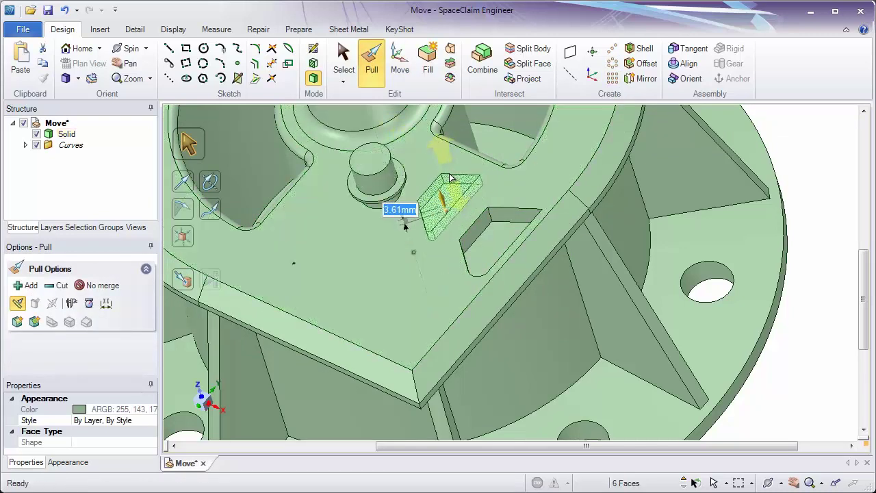
drag(452, 184, 448, 176)
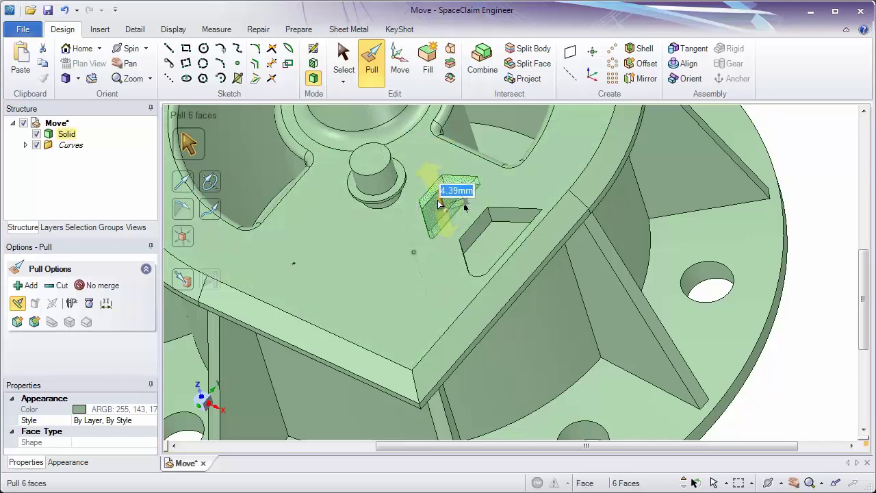
click(401, 70)
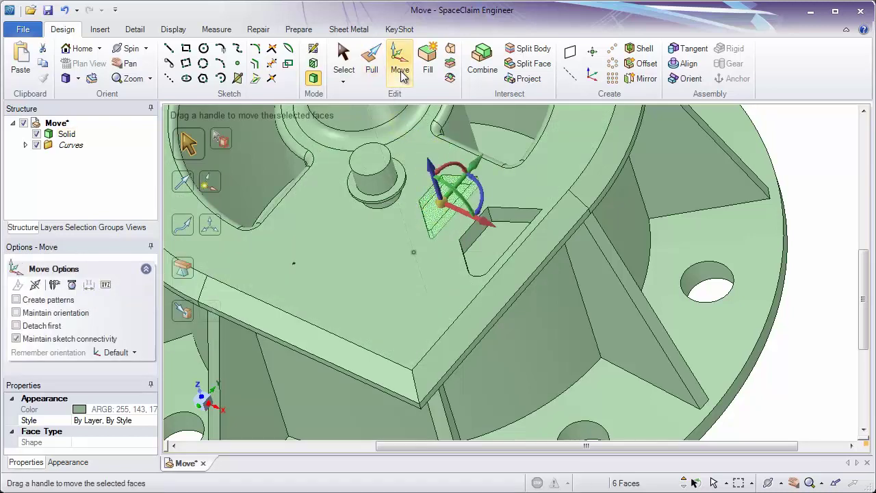
click(807, 182)
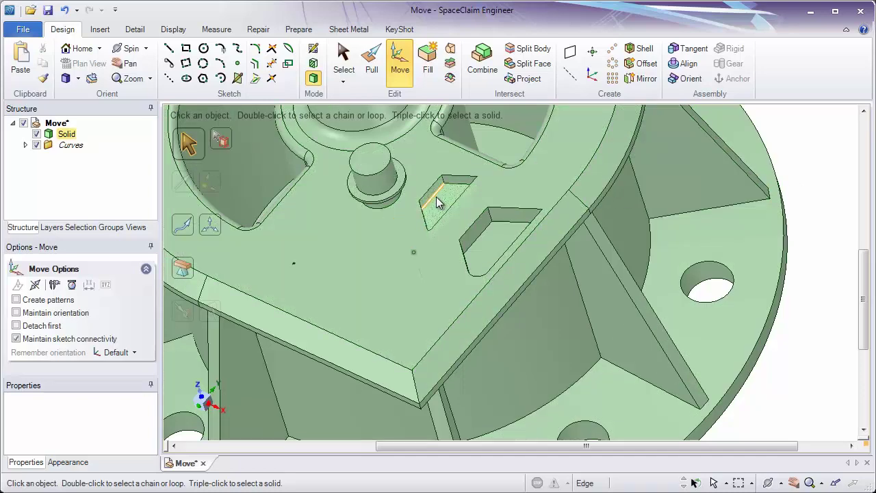
Move the right-hand pocket Up To the sketch point near the top face's front edge.
drag(493, 229, 565, 312)
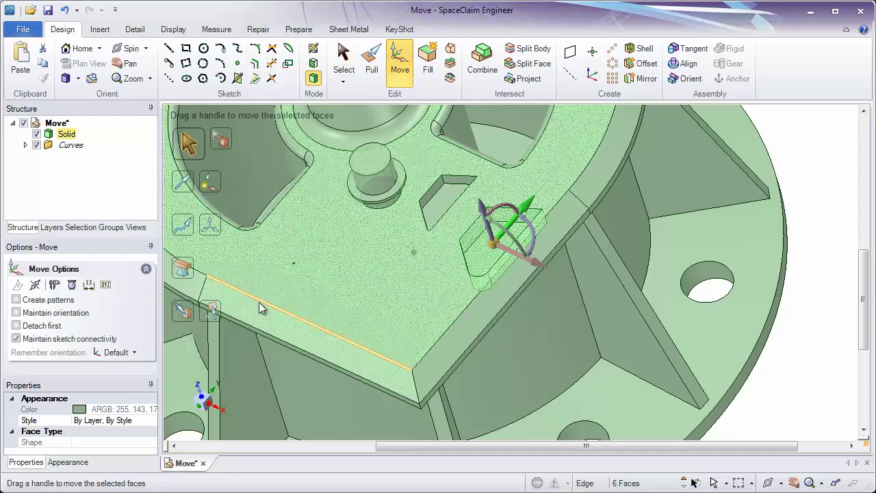
click(189, 317)
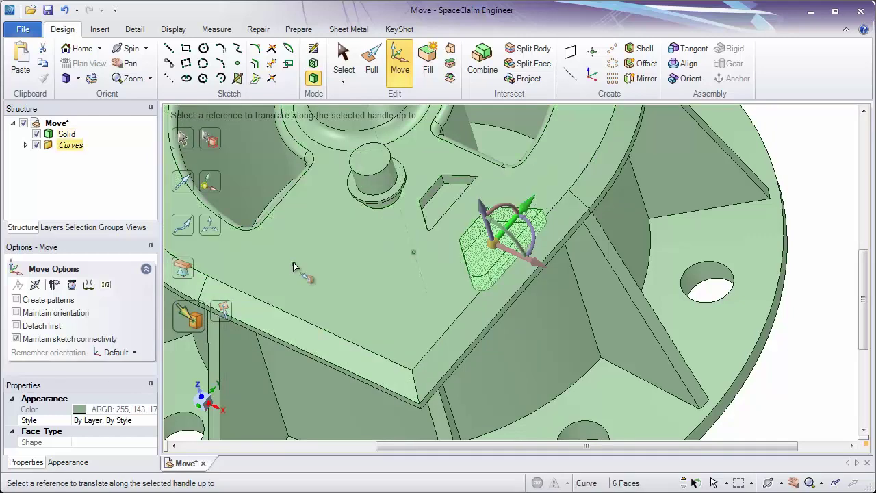
click(293, 267)
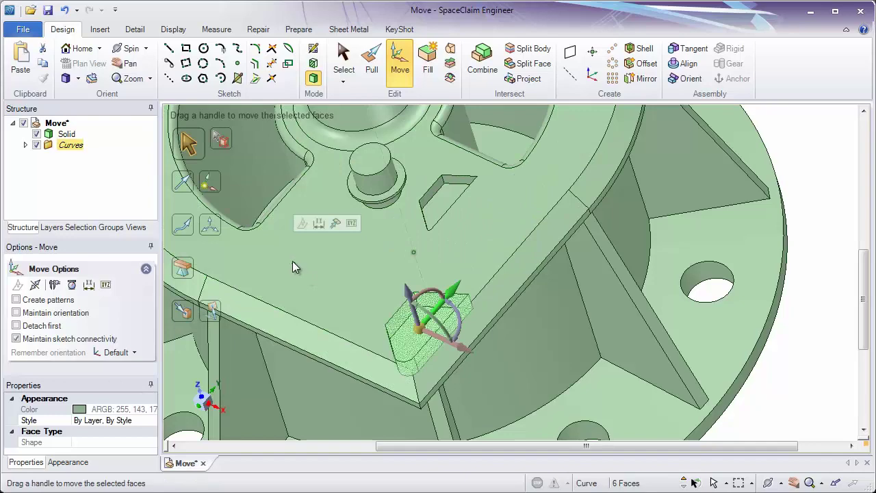
click(65, 13)
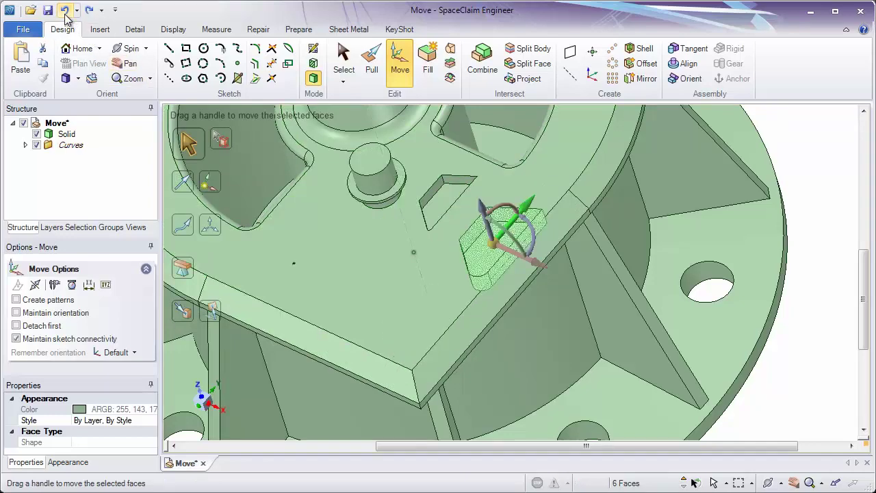
click(187, 313)
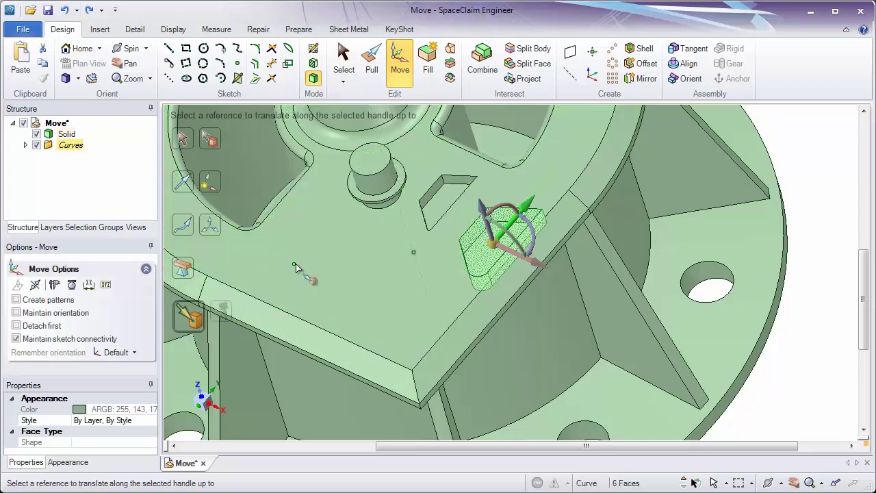
click(295, 263)
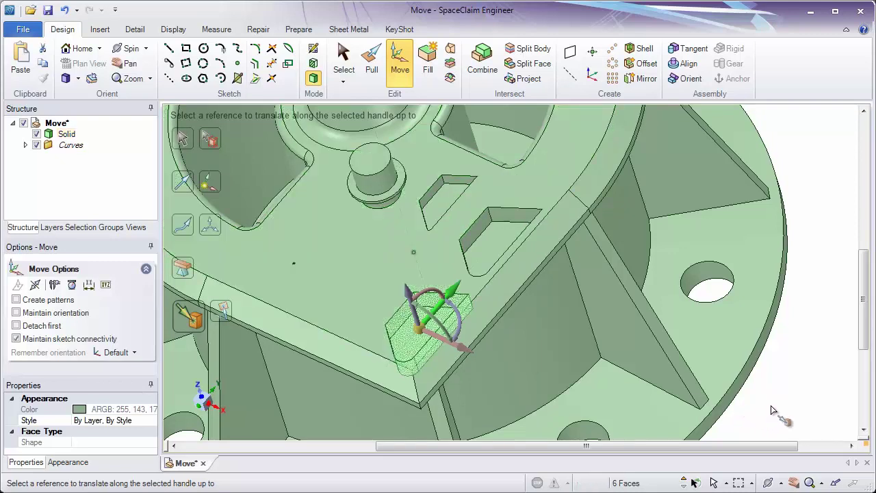
middle_drag(771, 405, 502, 321)
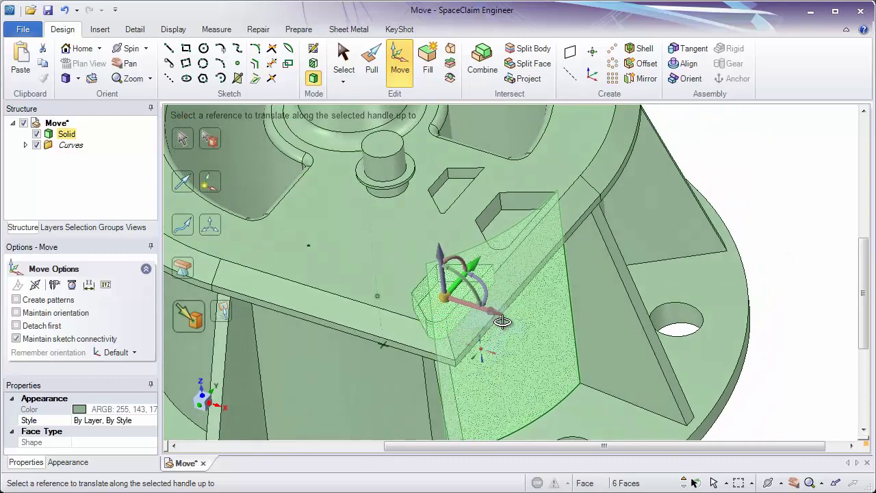
click(779, 243)
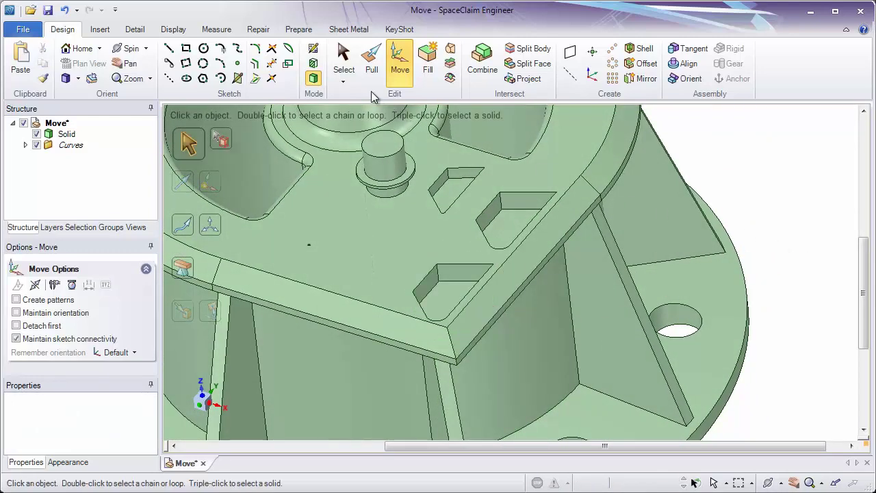
click(344, 60)
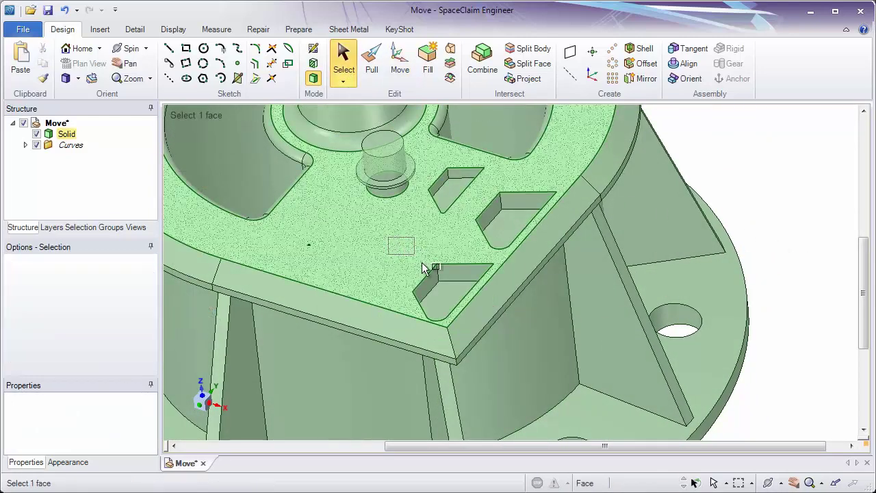
Copy the front-edge pocket via Move's Up To guide onto the sketch point on the left.
drag(423, 267, 503, 349)
click(403, 73)
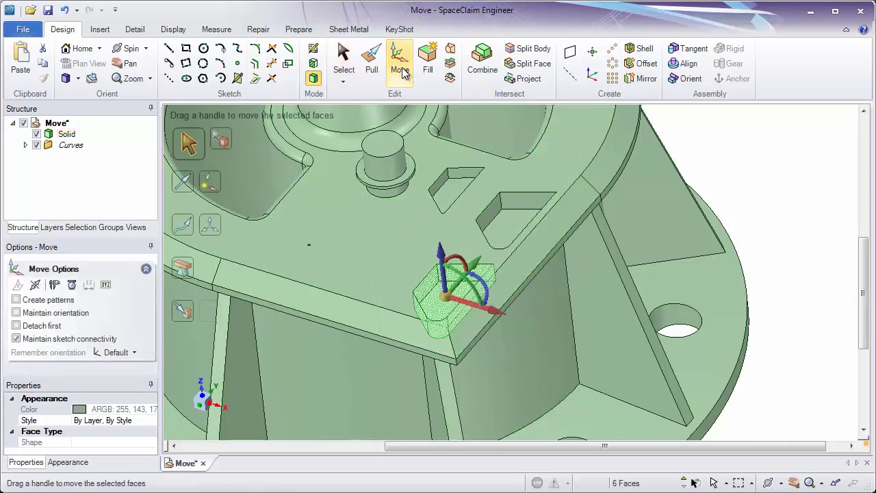
ctrl+scroll(363, 226, up, 3)
shift+middle_drag(355, 299, 416, 261)
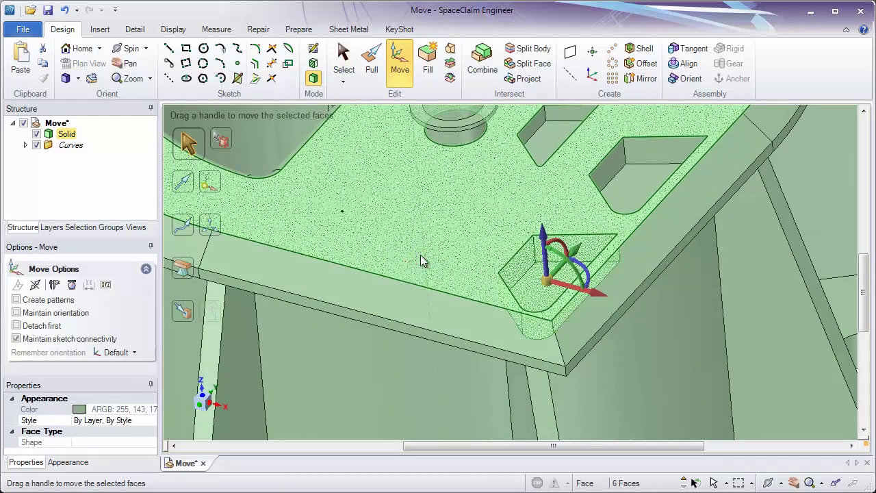
click(185, 318)
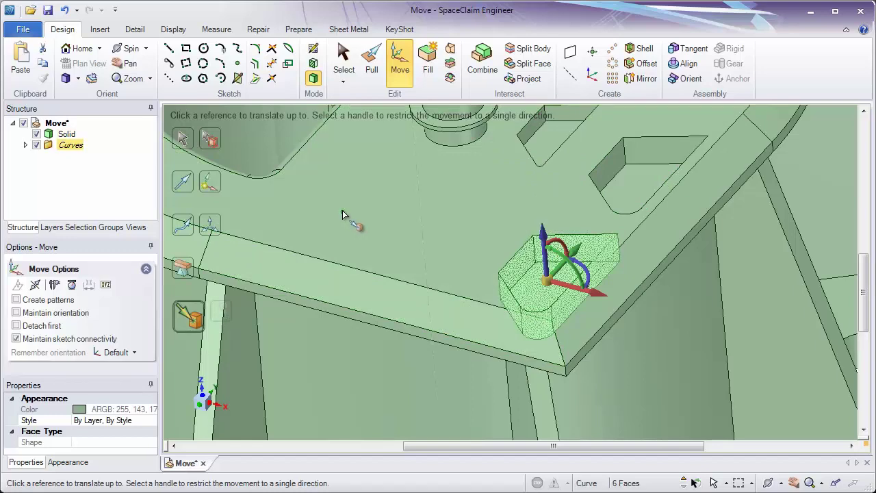
click(342, 214)
scroll(348, 240, up, 3)
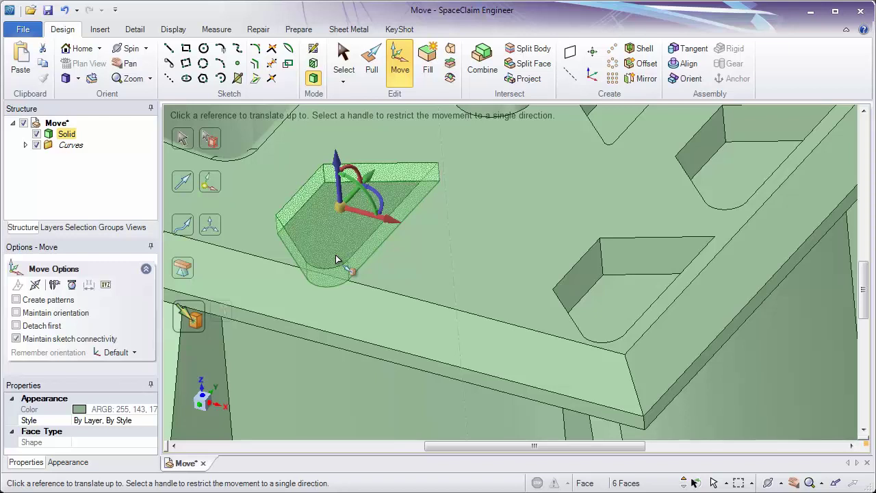
click(343, 60)
middle_drag(416, 336, 408, 305)
scroll(408, 305, down, 8)
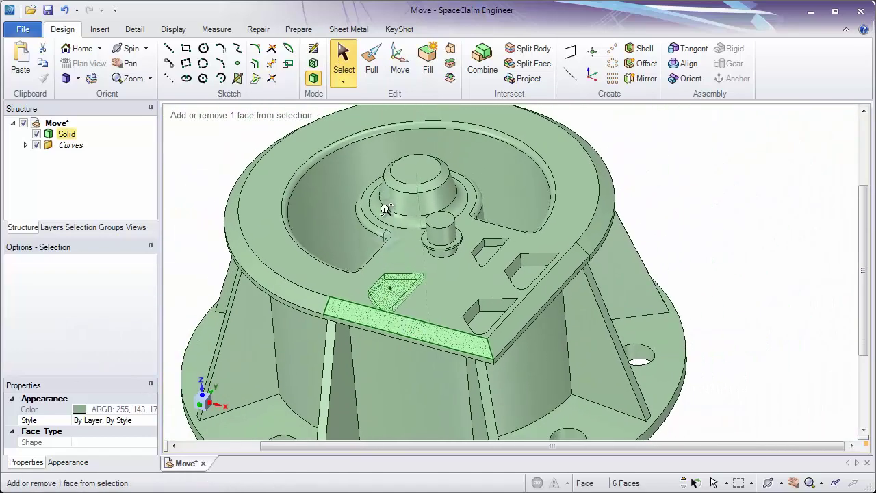
click(601, 199)
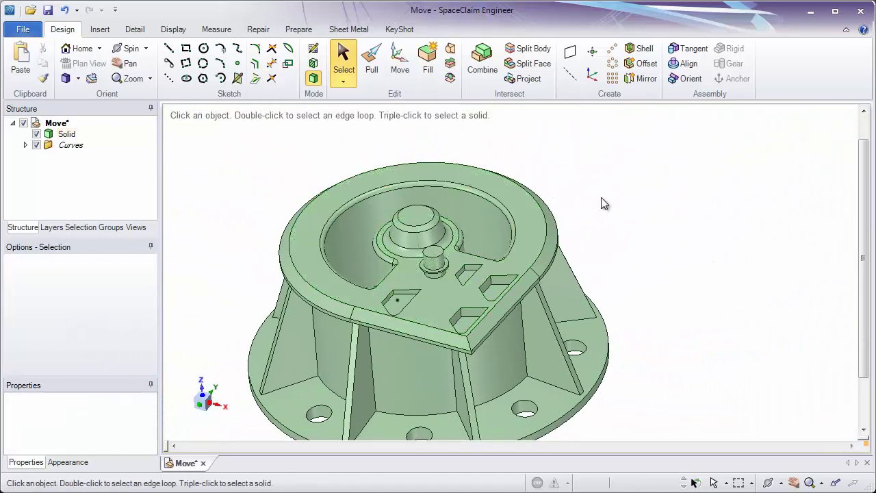